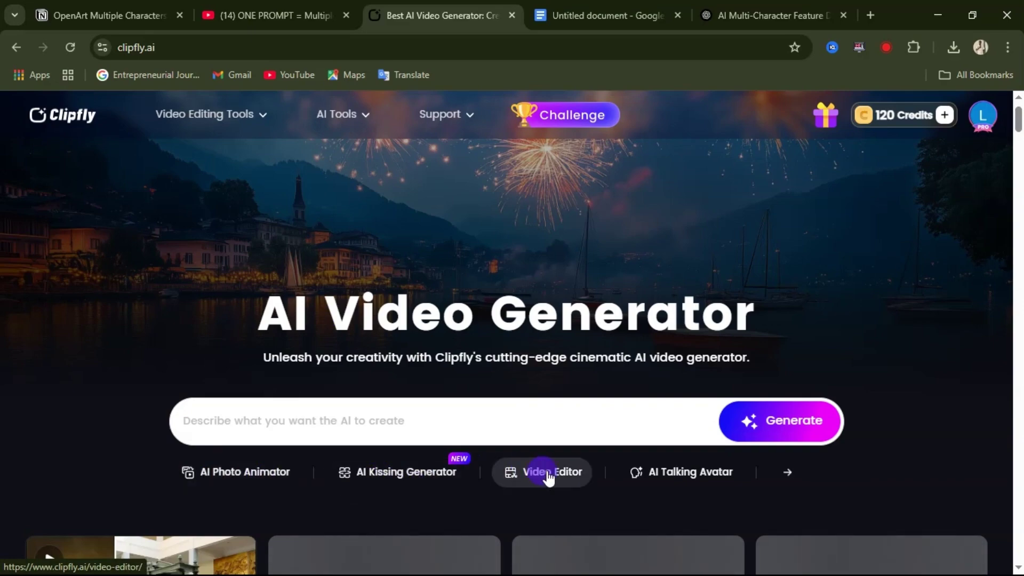
- Browse the full collection of Clipfly's AI video tools
left_click(777, 477)
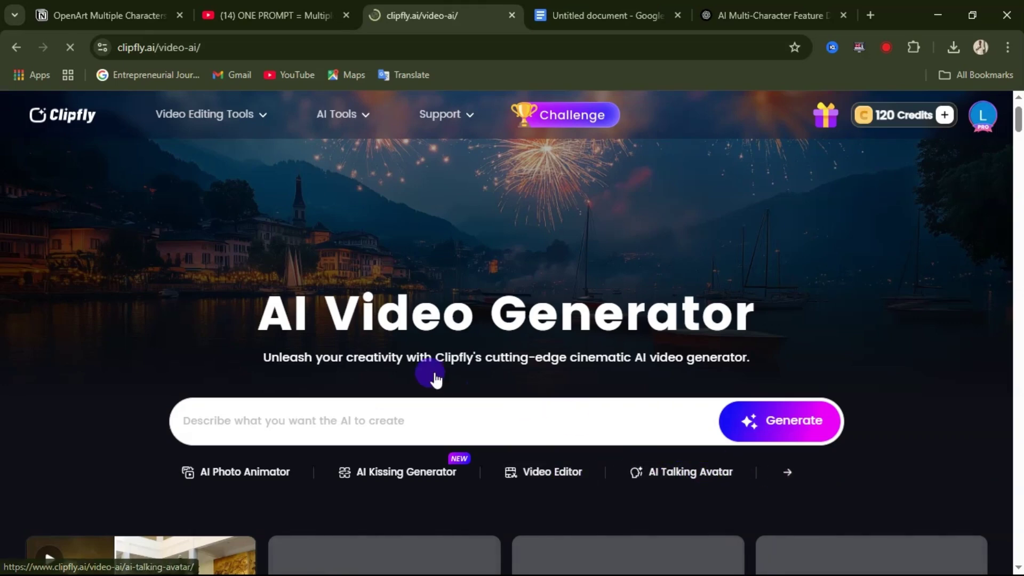
scroll(222, 297, "down", 2)
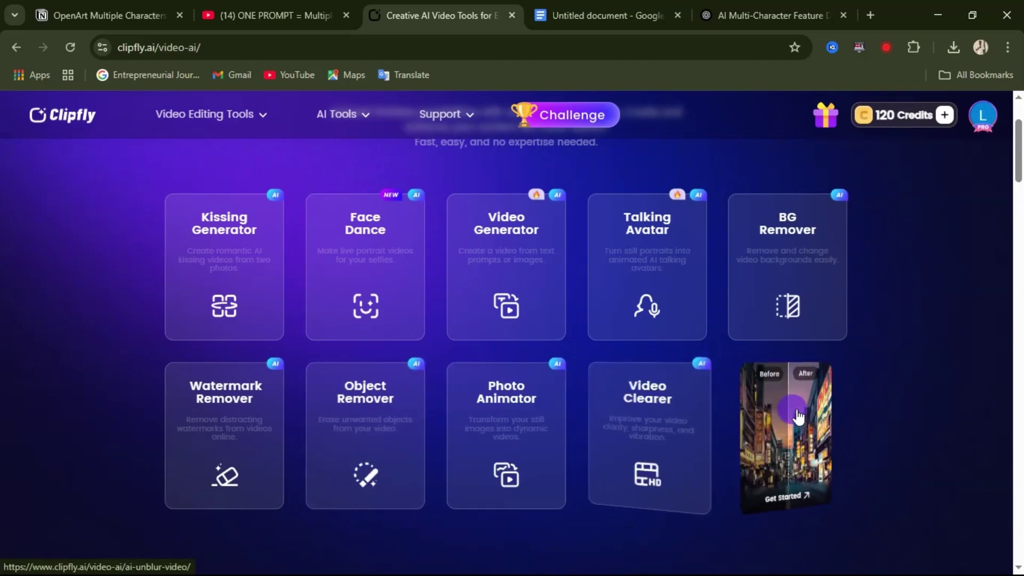
scroll(214, 259, "down", 3)
scroll(214, 259, "up", 5)
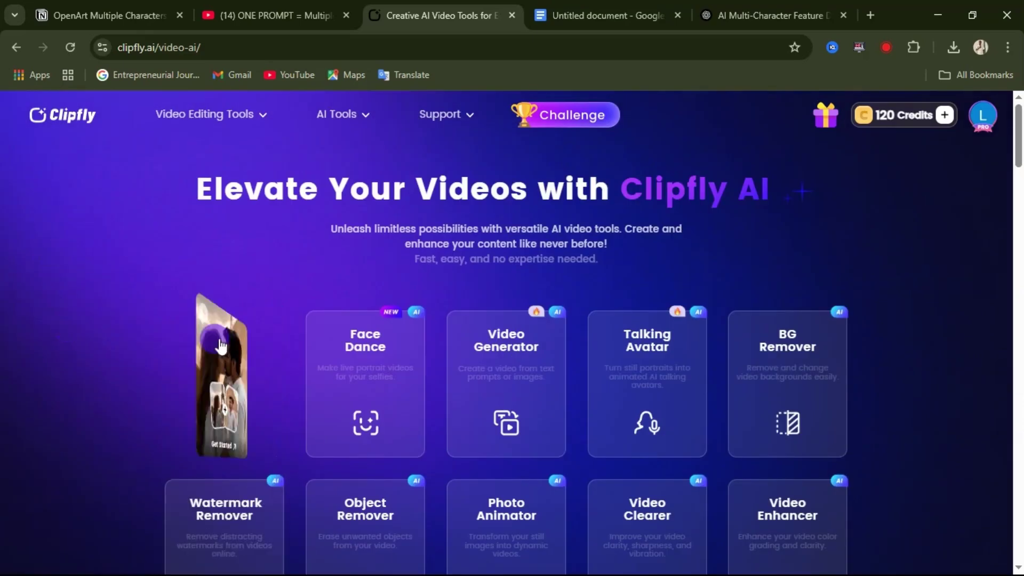
- Return to the AI Video Generator home page and play the Car Promo example video
key("alt+Left")
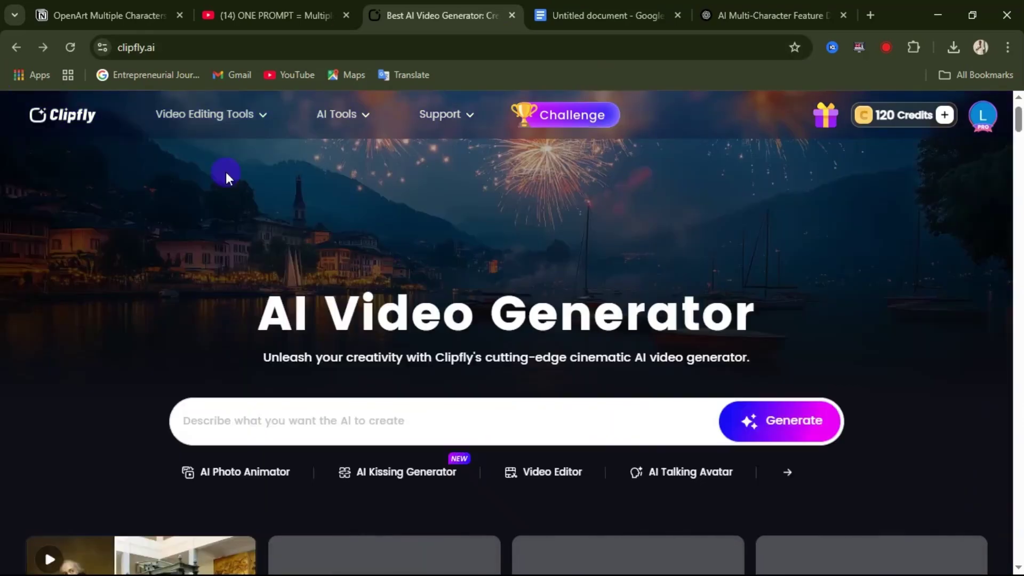
scroll(283, 394, "down", 5)
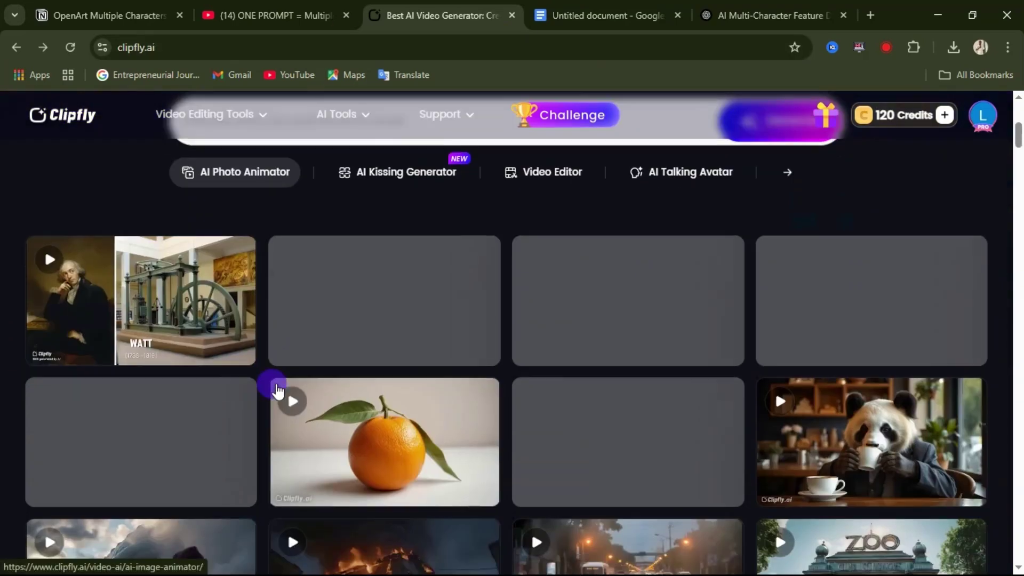
scroll(260, 362, "down", 6)
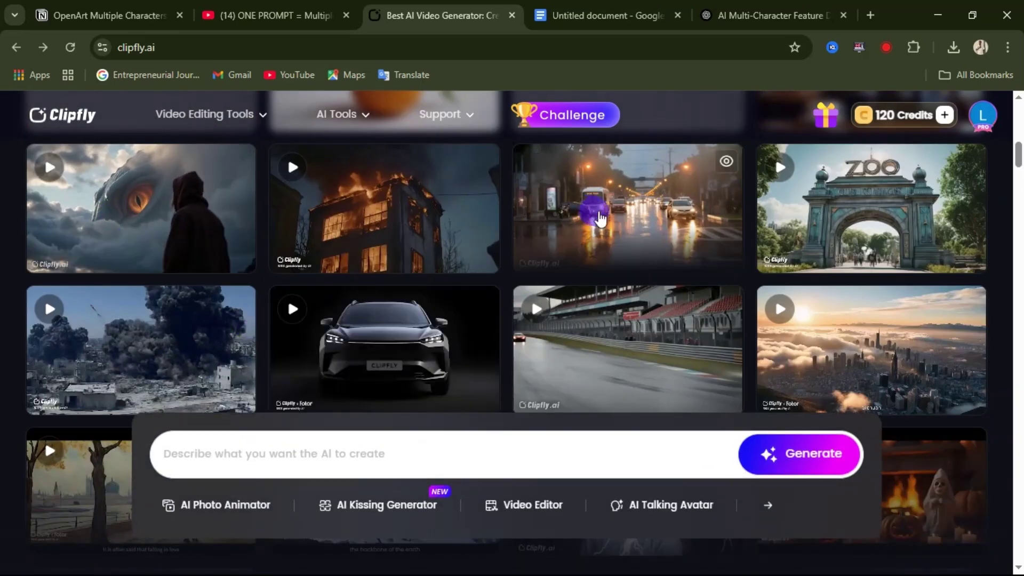
scroll(400, 245, "down", 4)
scroll(391, 241, "up", 1)
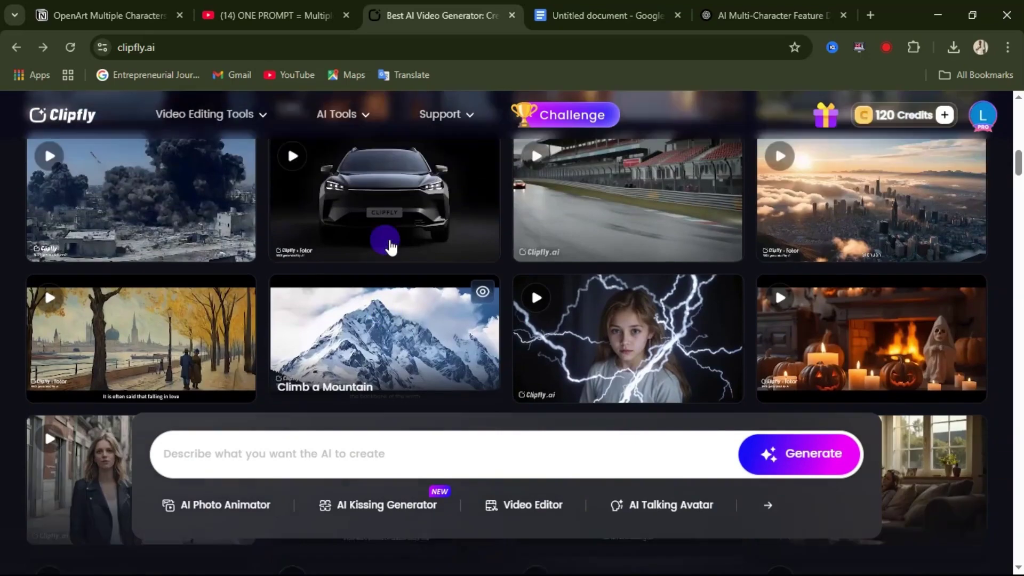
left_click(390, 241)
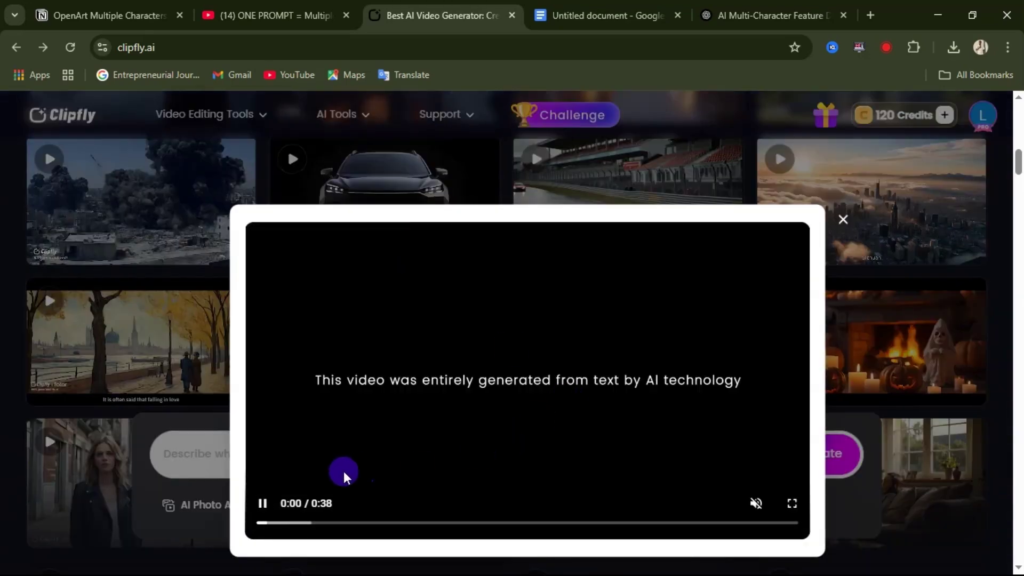
mouse_move(757, 502)
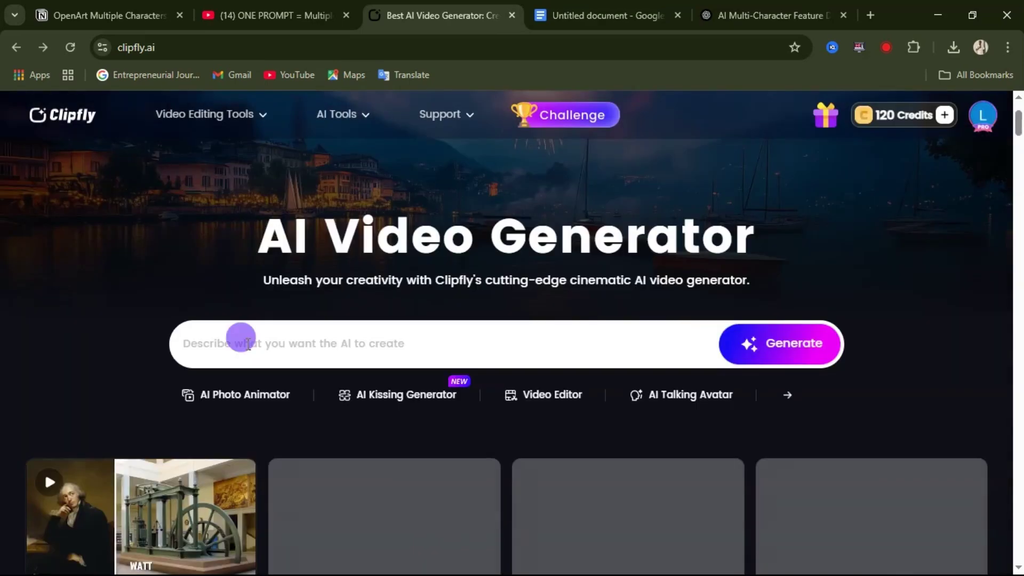
- Paste 'a mercedes benz car promotion' as the prompt and generate to reach Text to Video
left_click(241, 338)
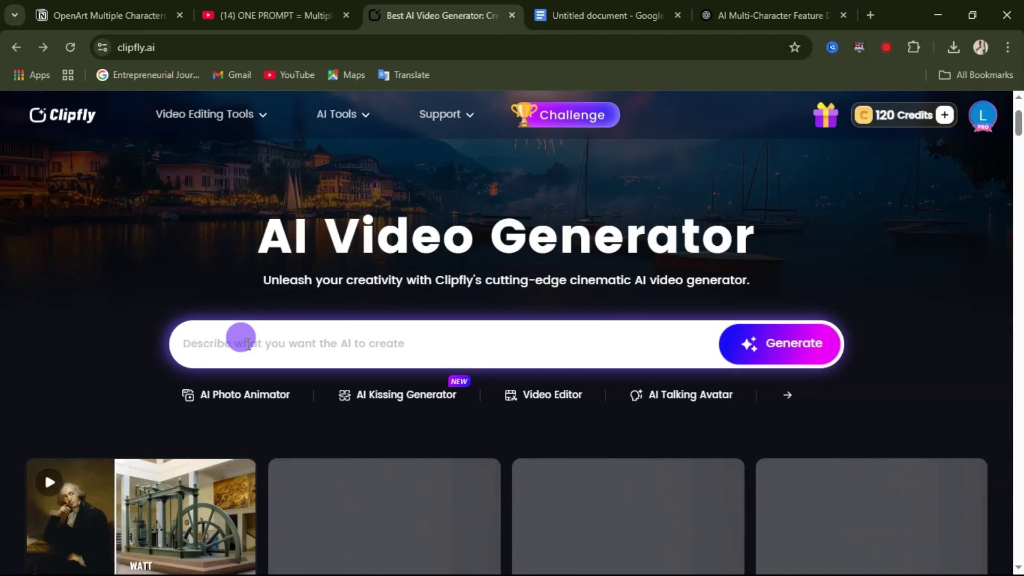
type("a mercedes benz car promotion")
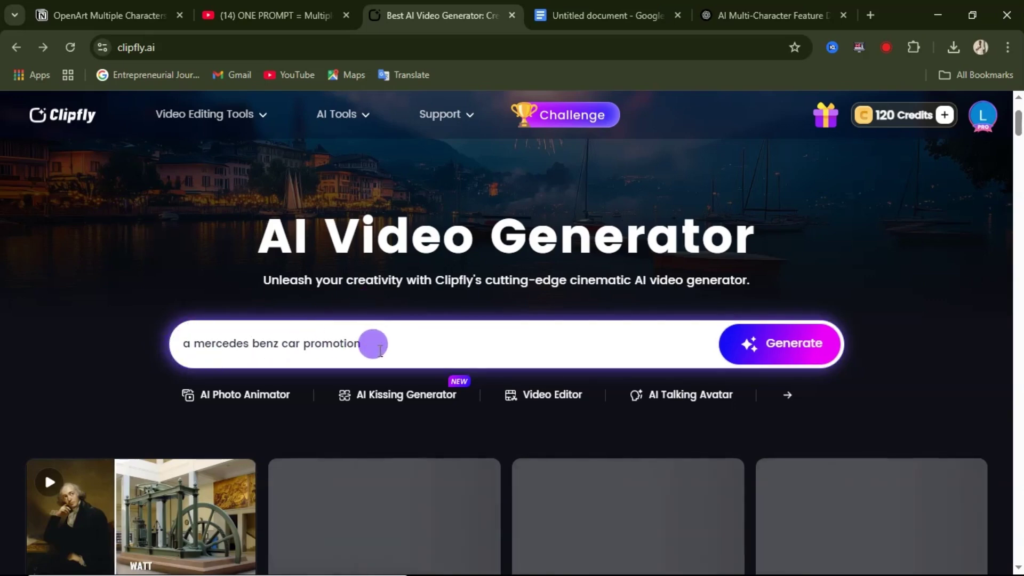
left_click(794, 351)
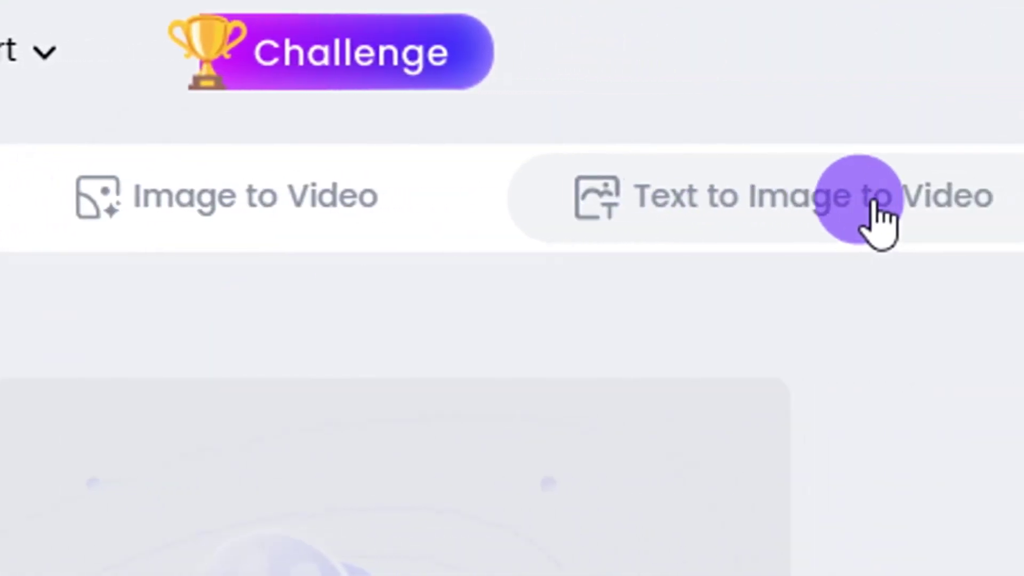
left_click(192, 283)
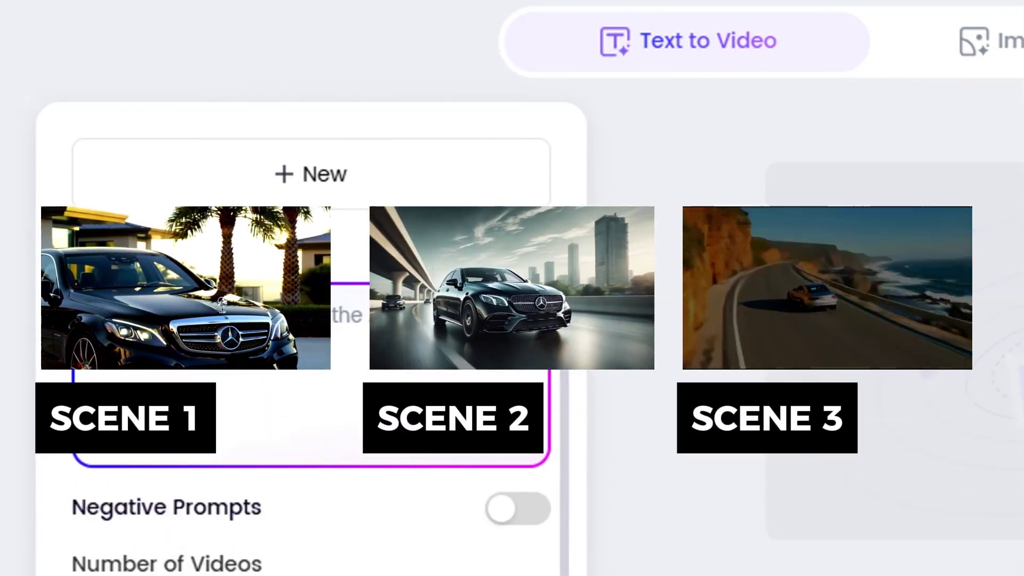
- Paste the 485-character black S-Class mansion-at-sunrise prompt and keep Number of Videos at 1
left_click(154, 322)
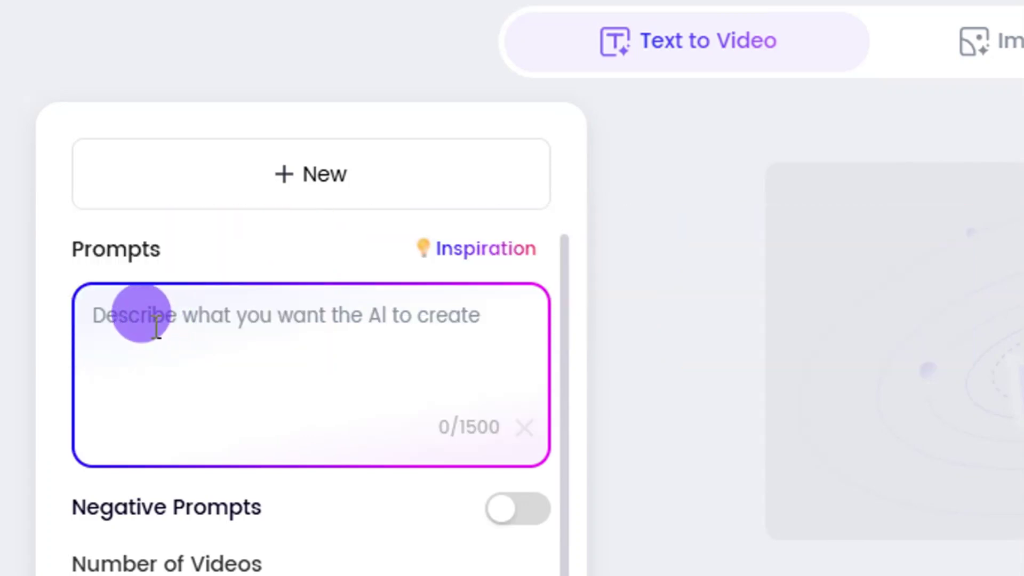
right_click(155, 325)
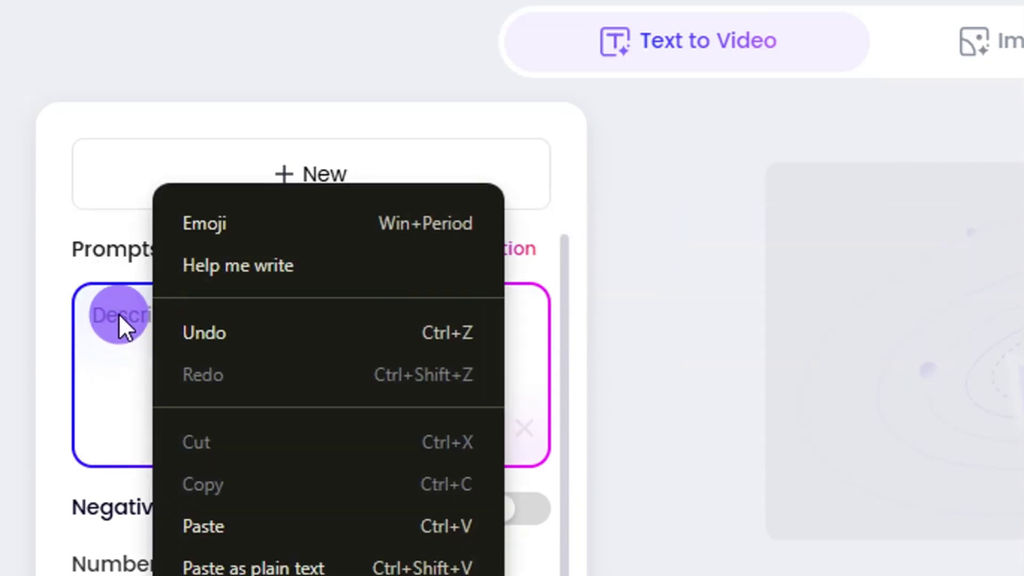
left_click(218, 528)
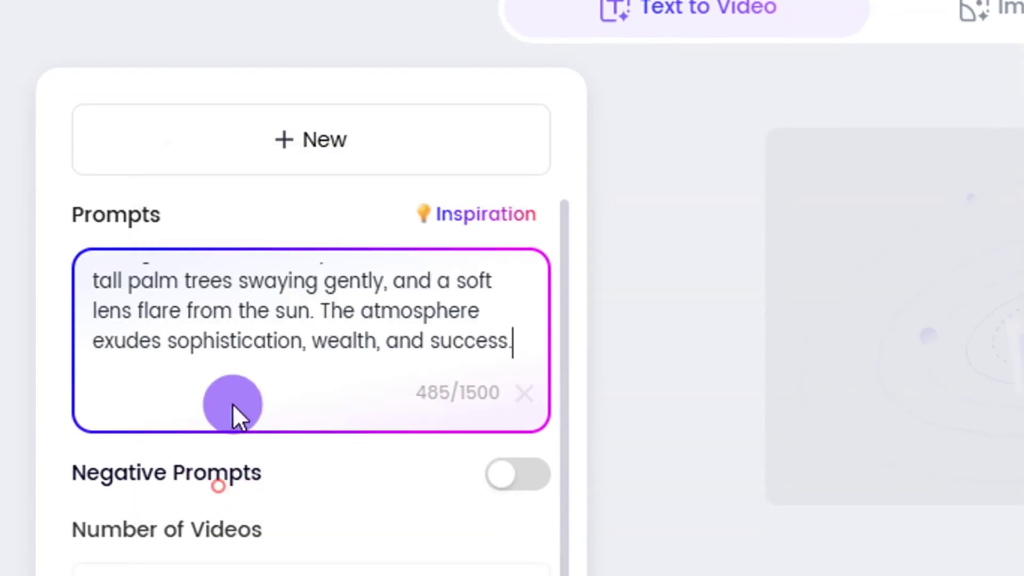
scroll(192, 304, "up", 5)
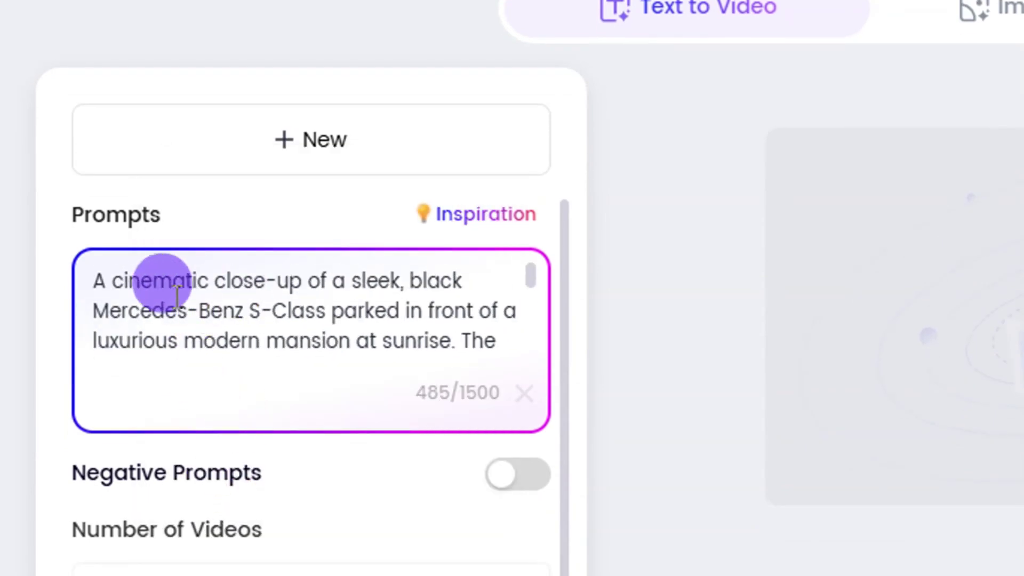
scroll(121, 373, "down", 2)
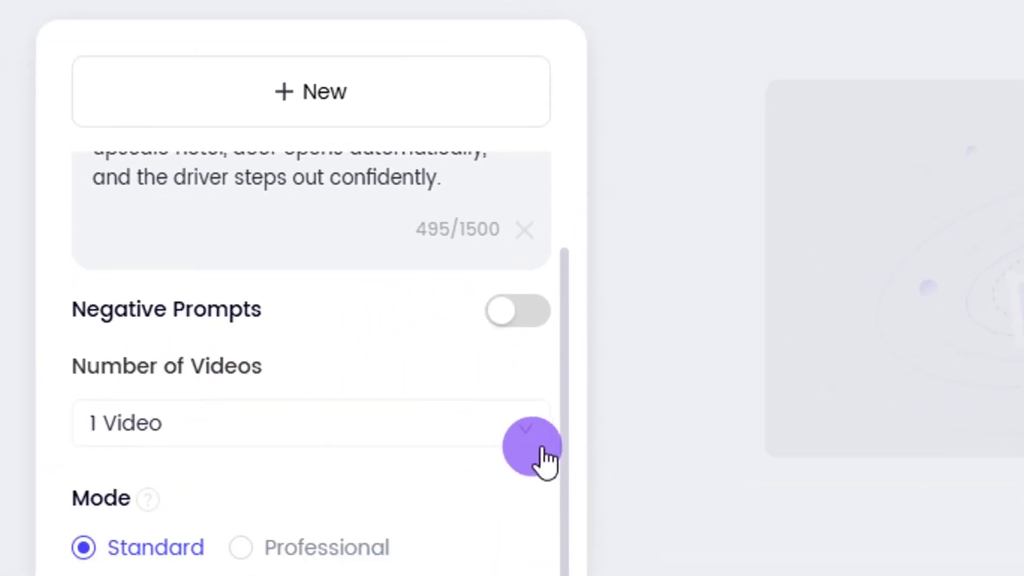
left_click(528, 454)
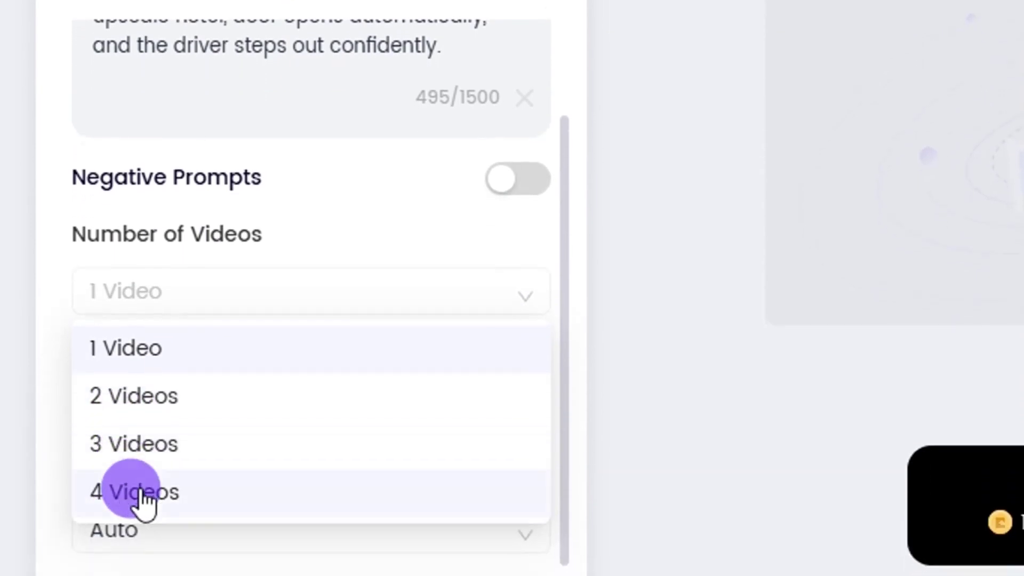
left_click(515, 305)
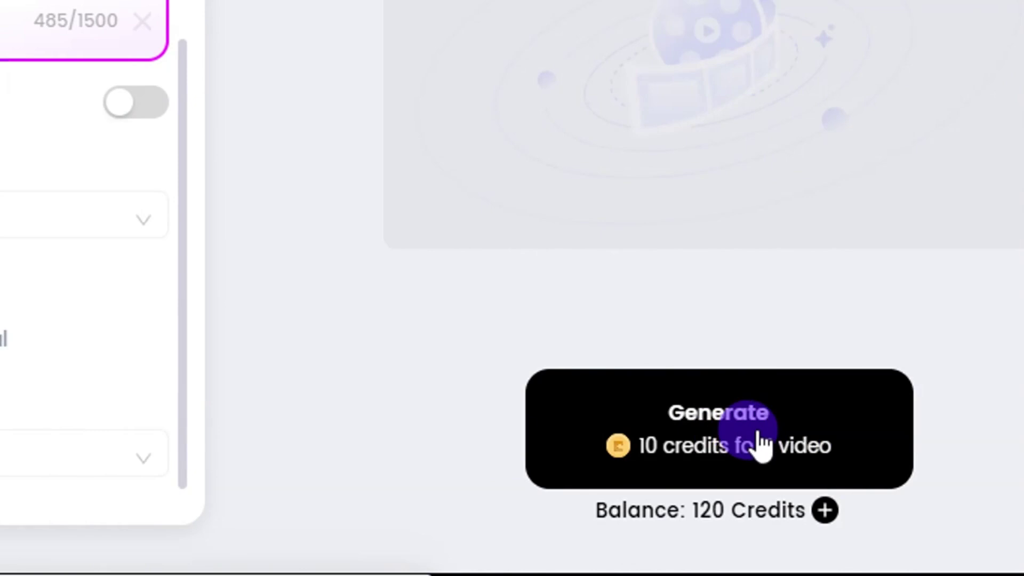
- Generate the Mercedes mansion clip, play its preview, then close the preview
left_click(761, 436)
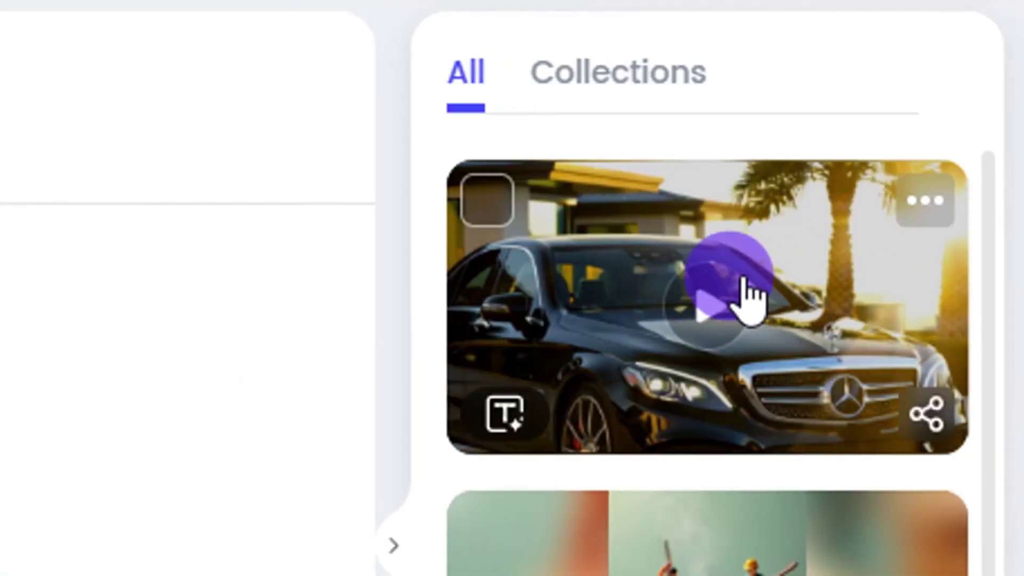
left_click(745, 283)
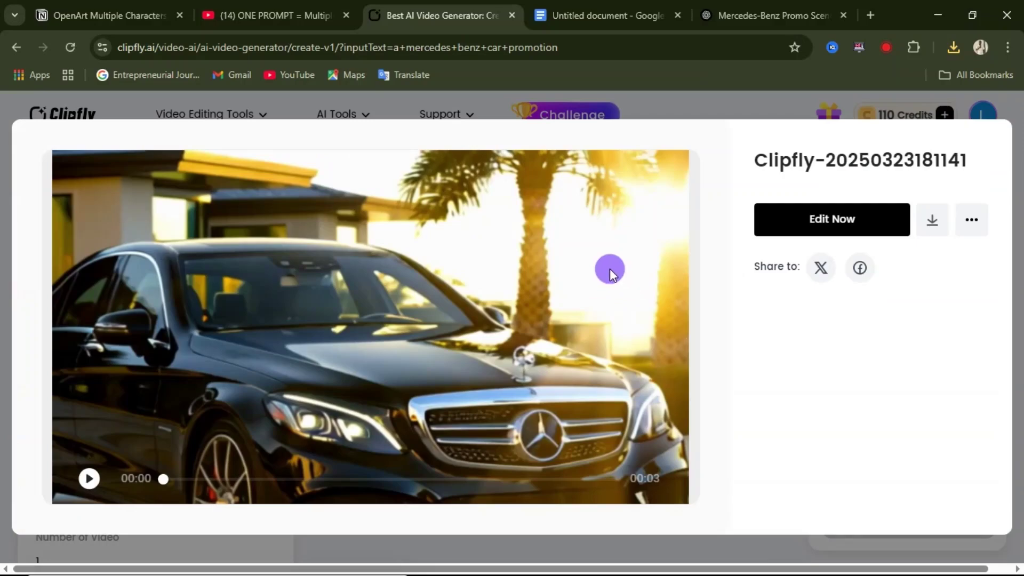
left_click(91, 480)
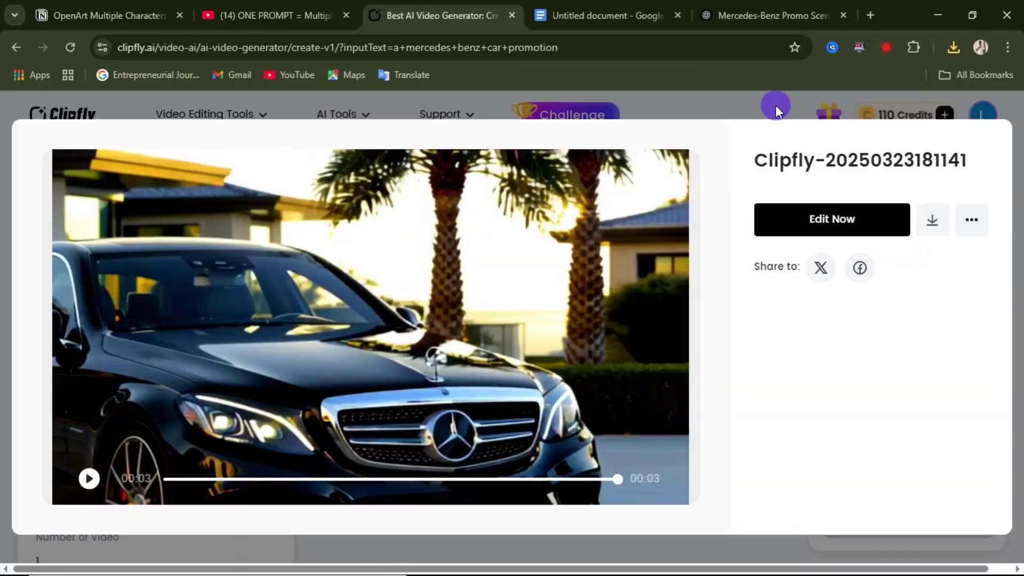
left_click(777, 106)
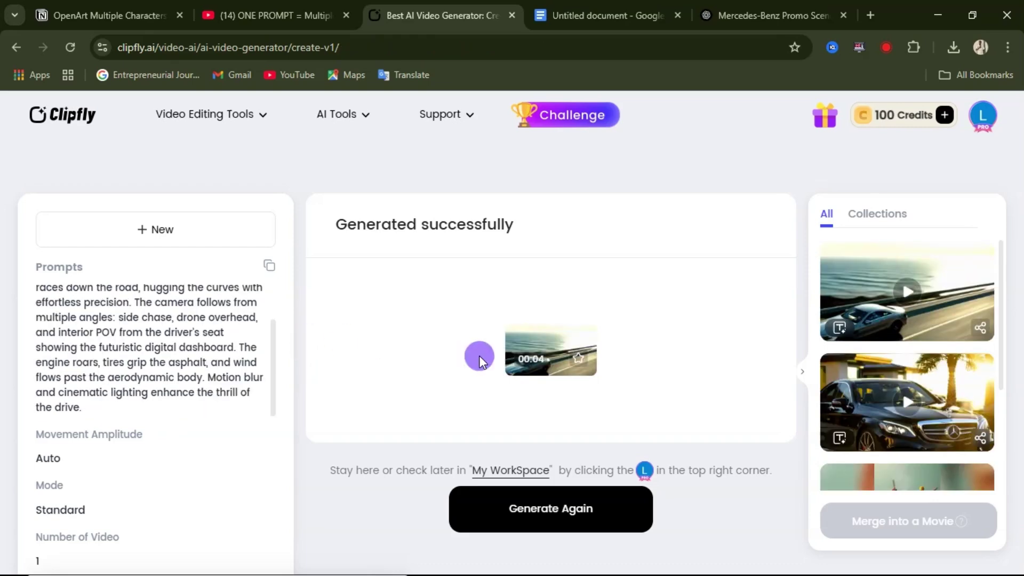
- Replace the prompt with the silver Mercedes-AMG coastal cliffside highway description and generate it
left_click(569, 514)
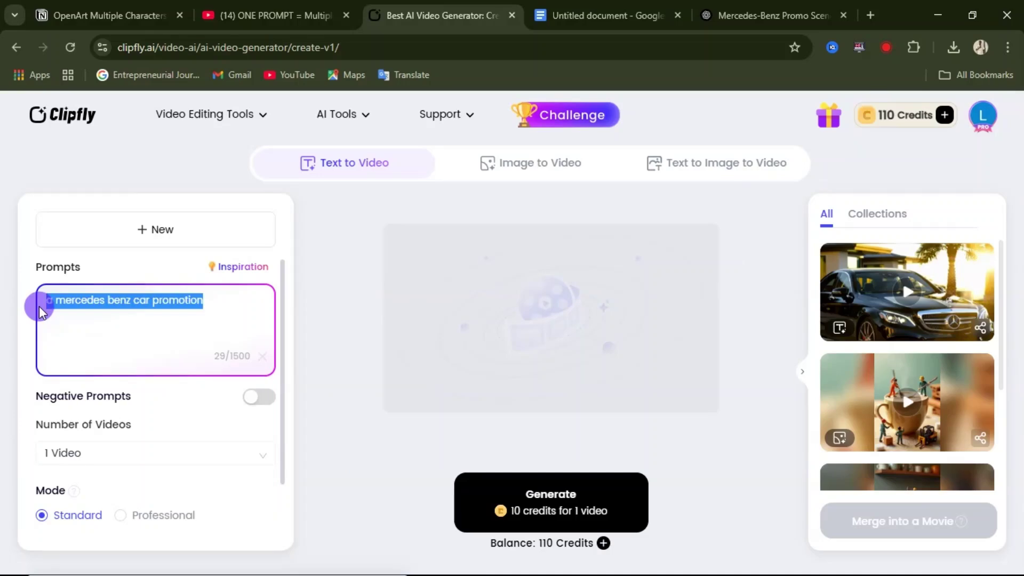
key("BackSpace")
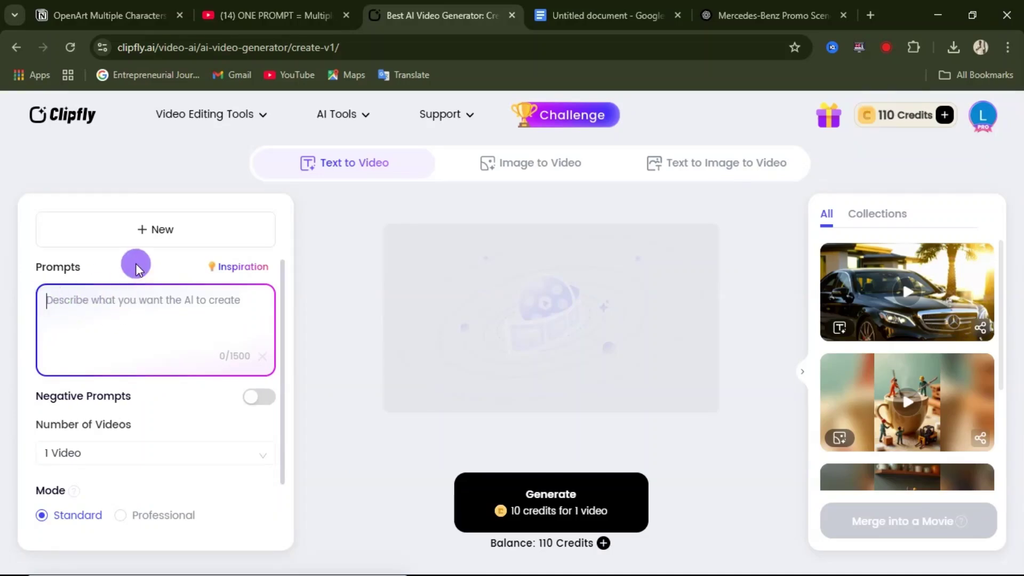
right_click(107, 303)
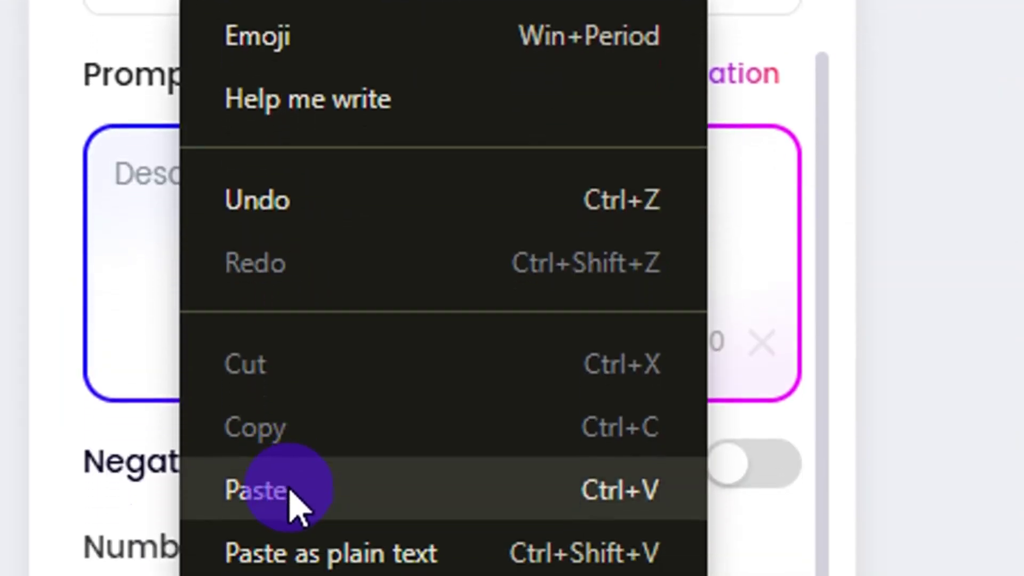
left_click(103, 404)
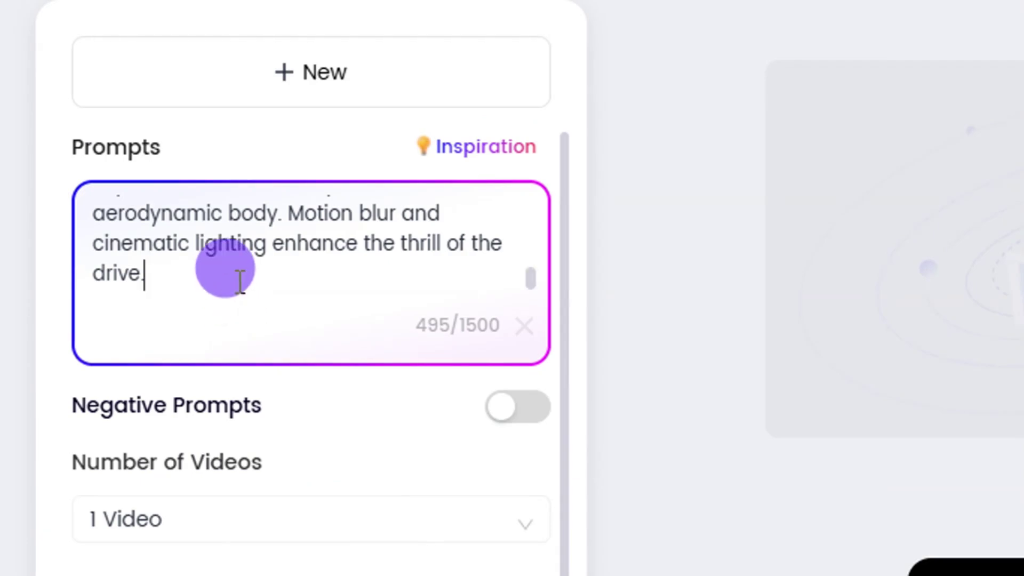
scroll(240, 280, "up", 5)
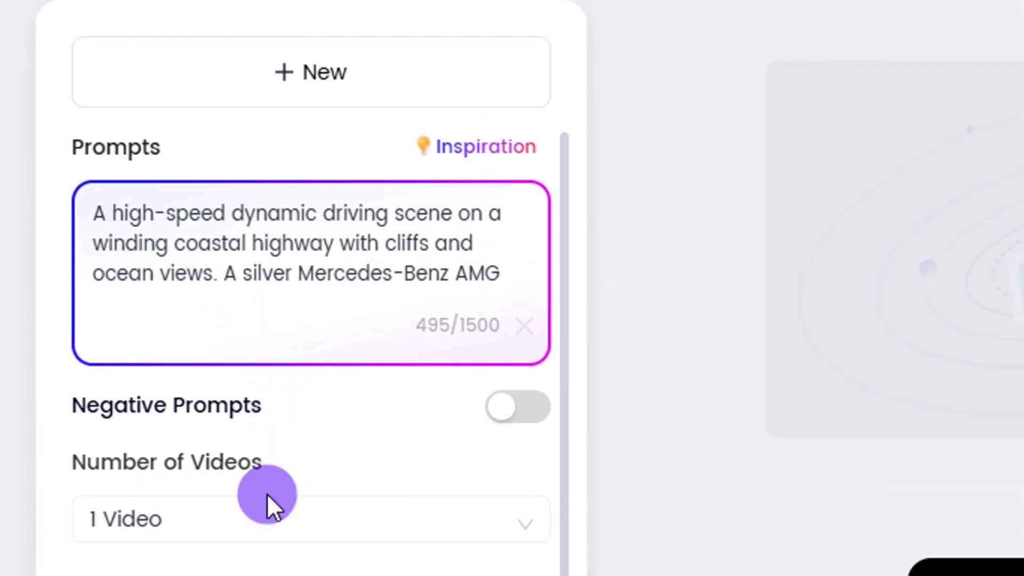
scroll(247, 498, "down", 2)
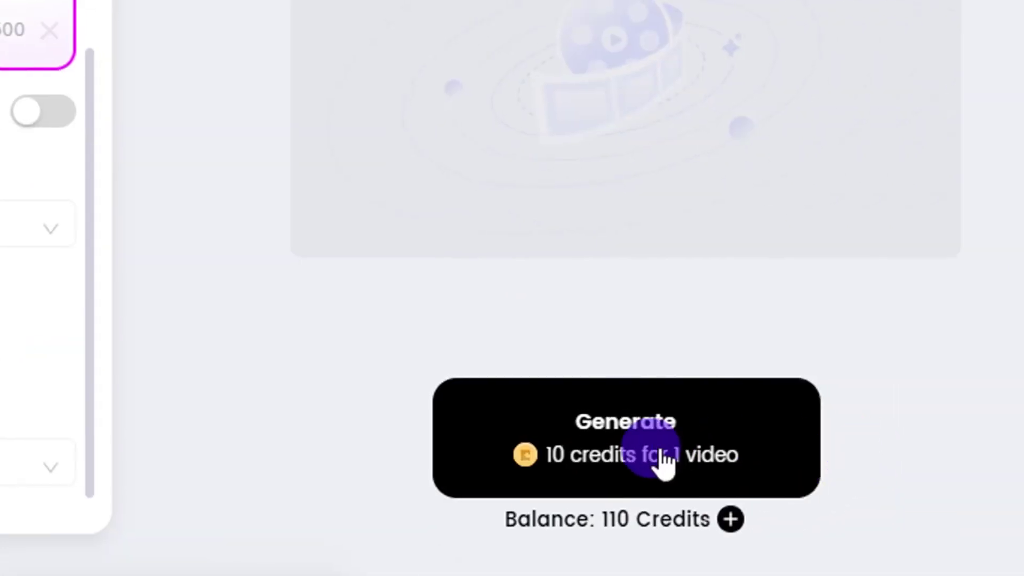
left_click(665, 448)
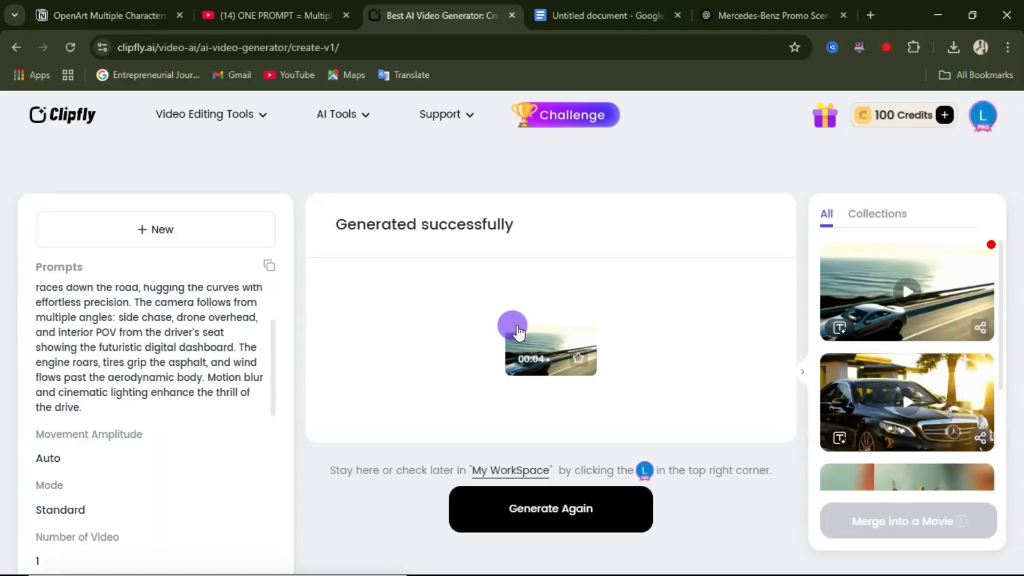
- Play the new coastal highway clip, then switch the generator to Image to Video
left_click(905, 293)
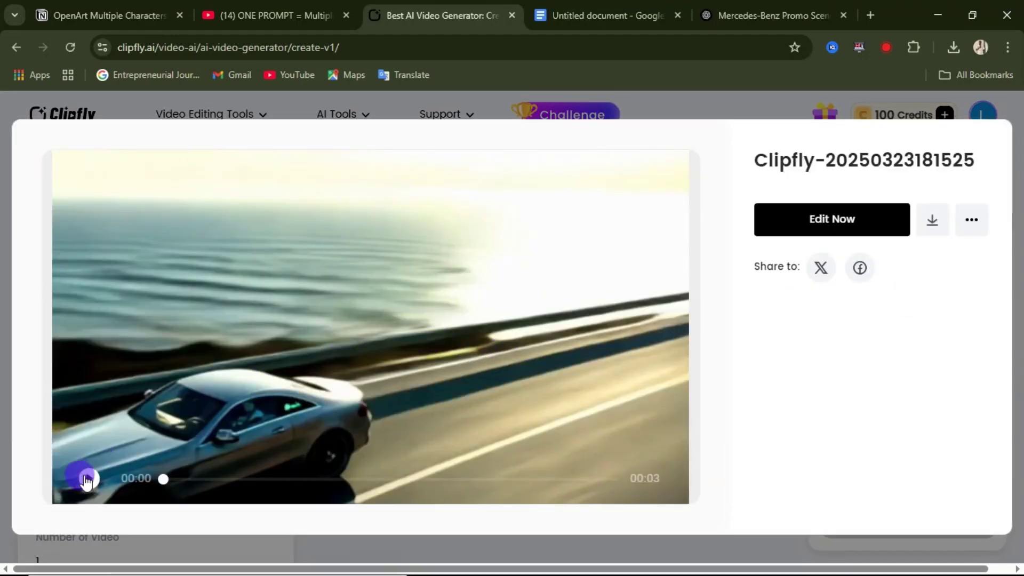
left_click(87, 480)
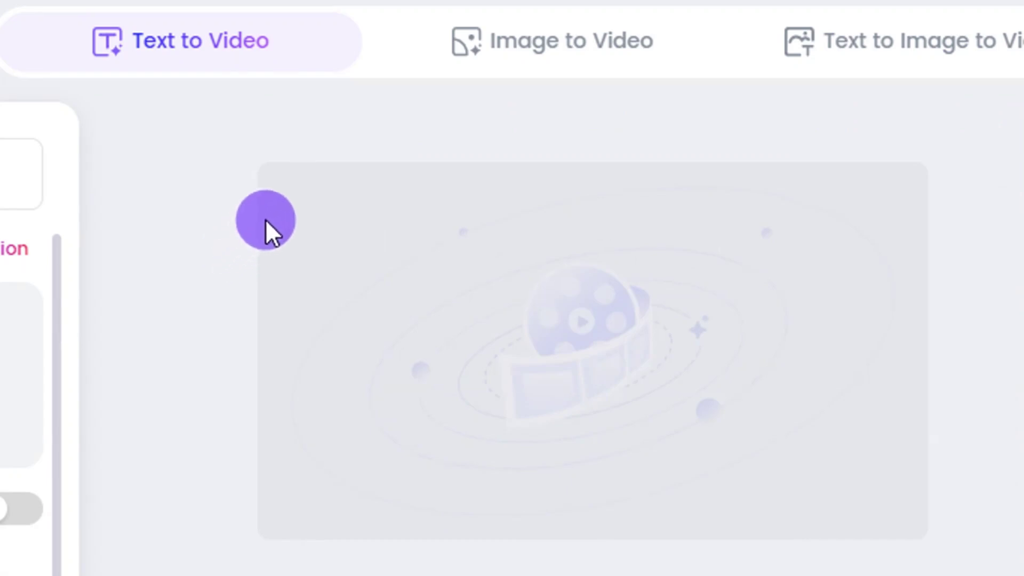
left_click(556, 42)
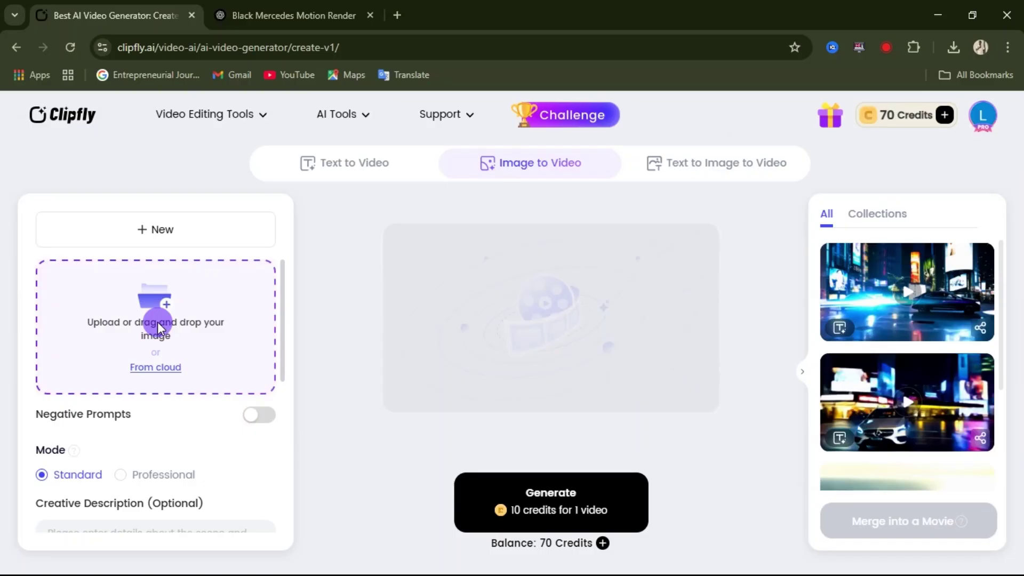
- Upload the black Mercedes highway car image
left_click(158, 322)
left_click(203, 219)
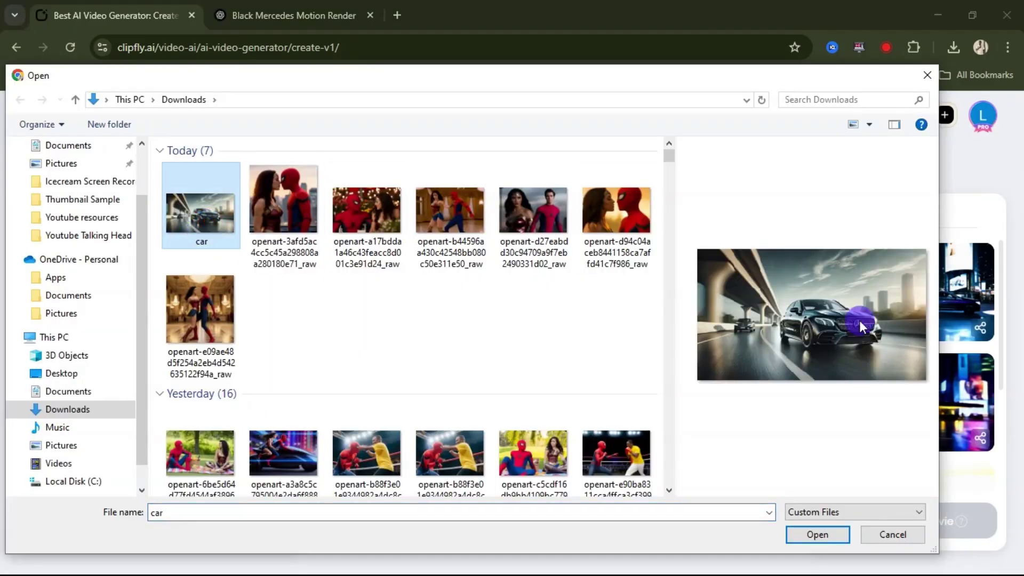
left_click(822, 536)
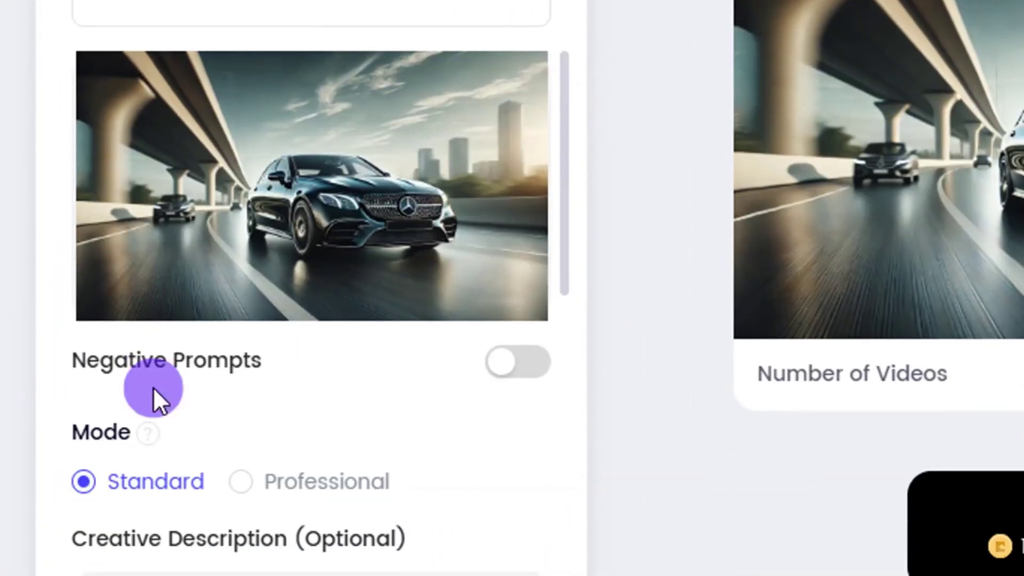
- Describe the image as 'in motion', keep Number of Videos at 1, and generate
scroll(259, 383, "down", 5)
scroll(251, 382, "up", 4)
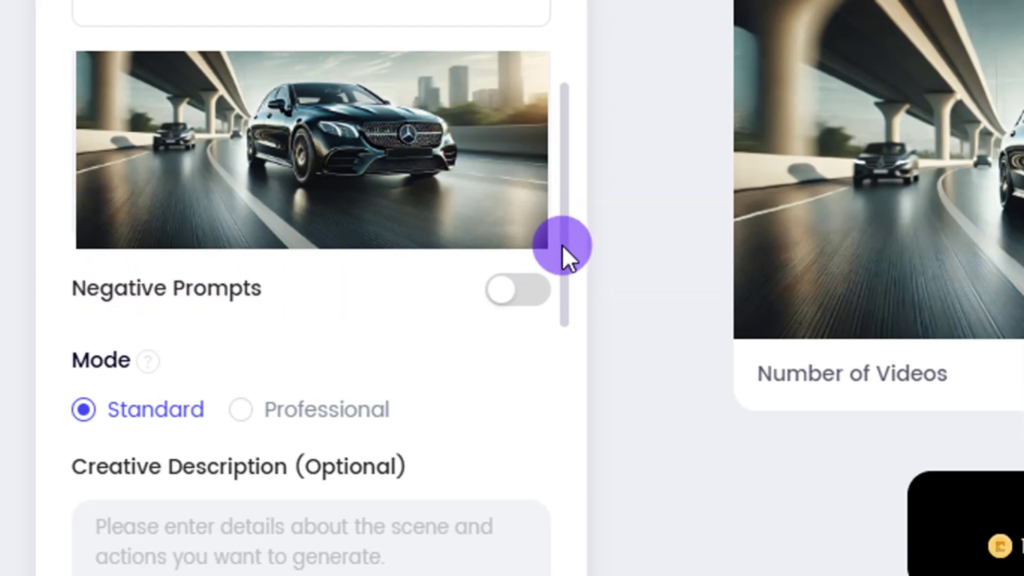
left_click_drag(562, 245, 559, 359)
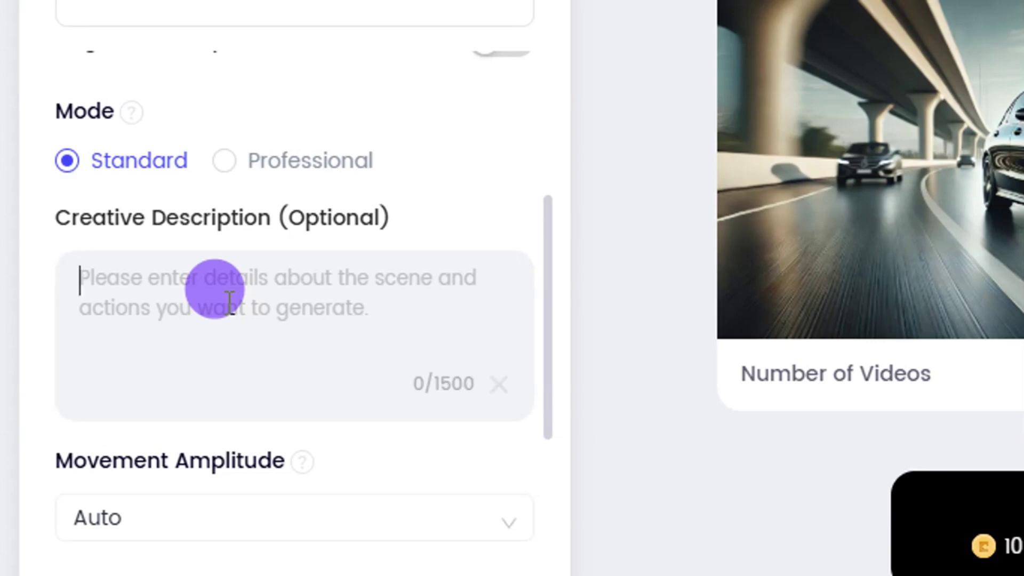
type("in motion")
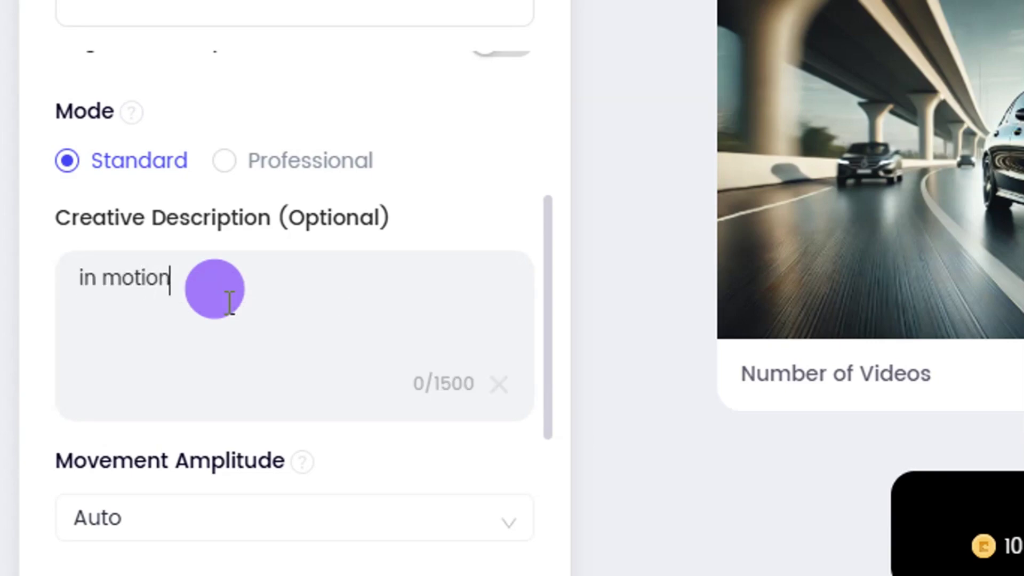
scroll(230, 302, "down", 6)
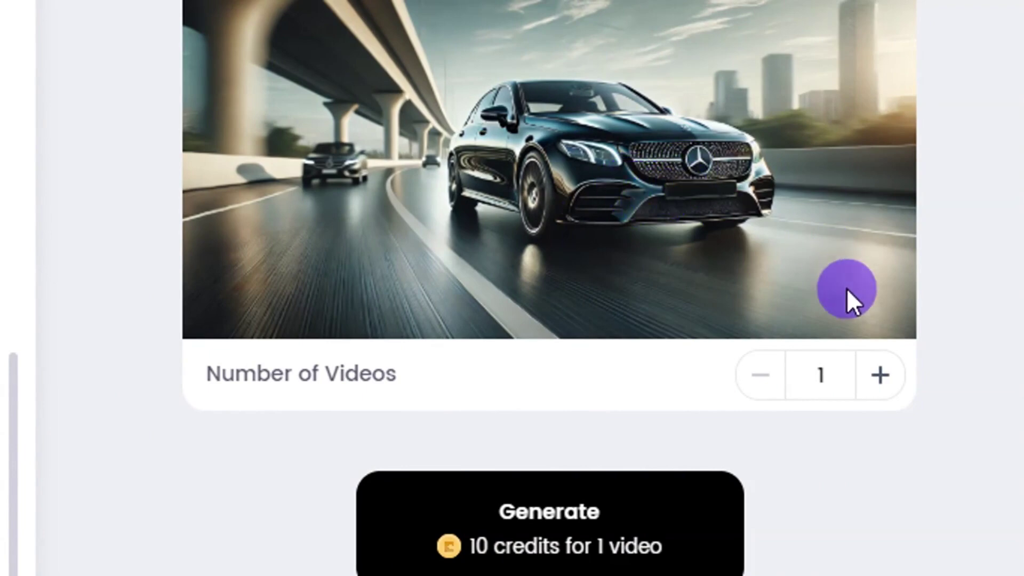
left_click(865, 376)
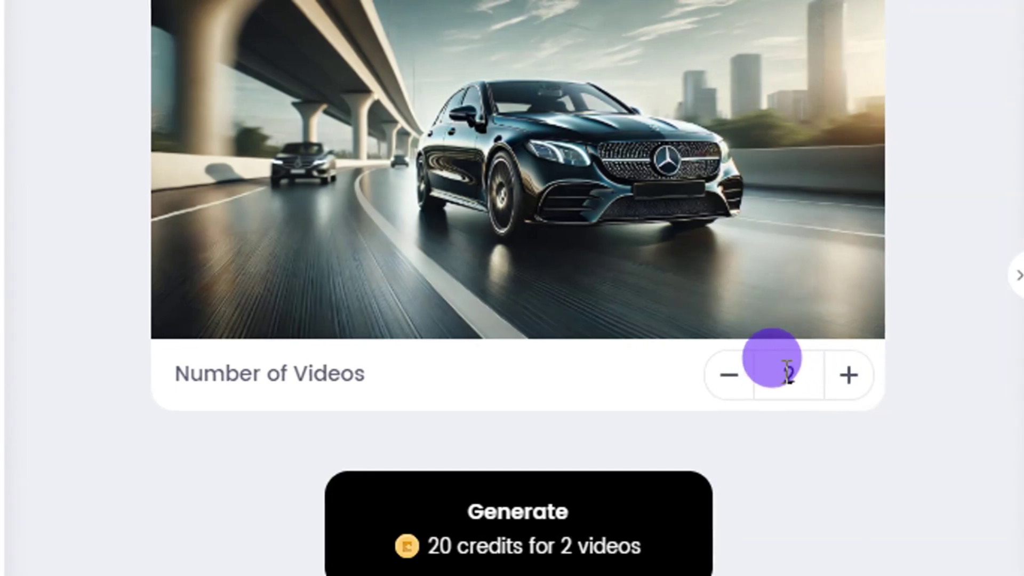
left_click(732, 376)
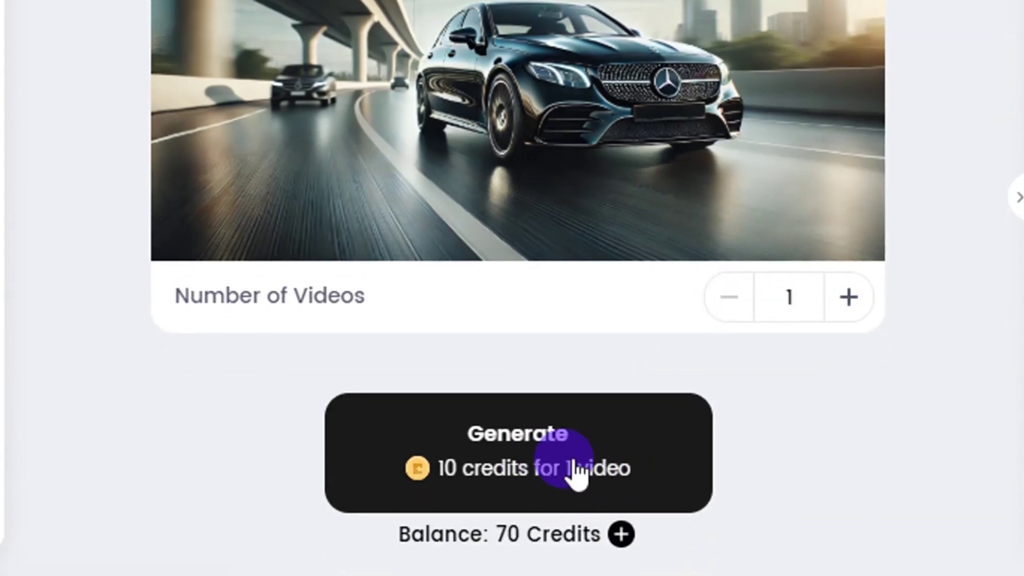
left_click(578, 473)
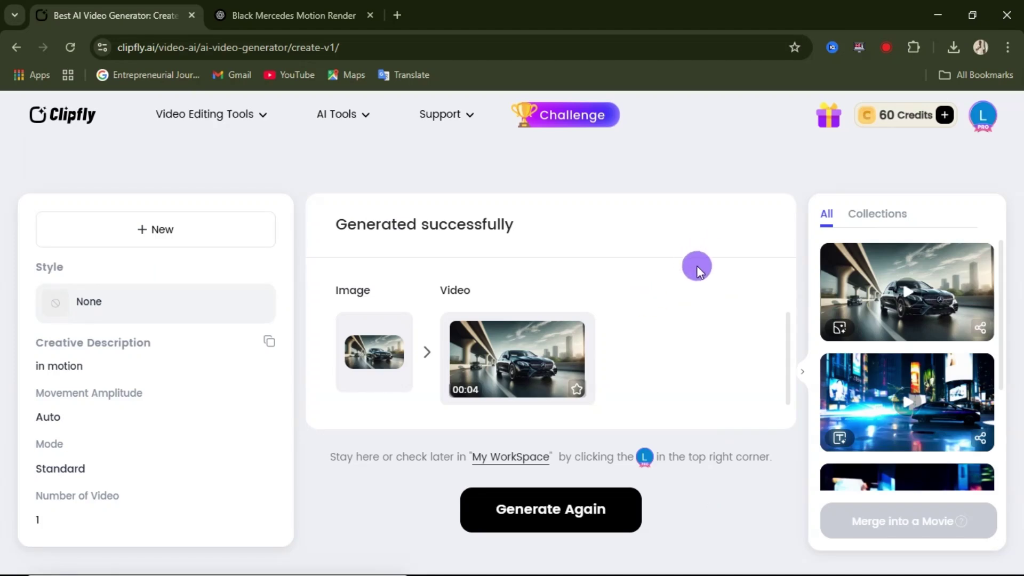
- Play and download the new highway Mercedes video, then tick it for merging
left_click(901, 298)
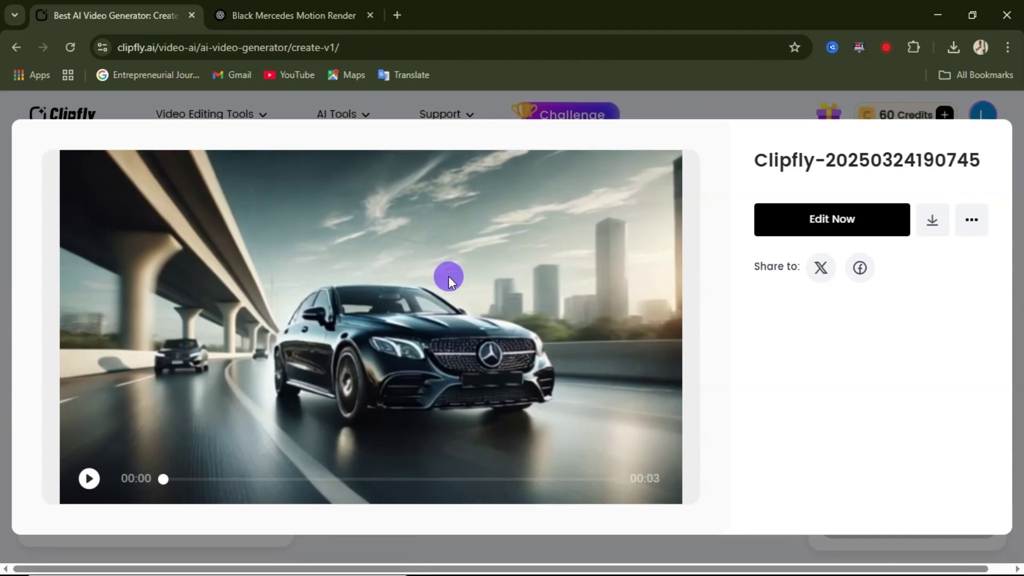
left_click(88, 483)
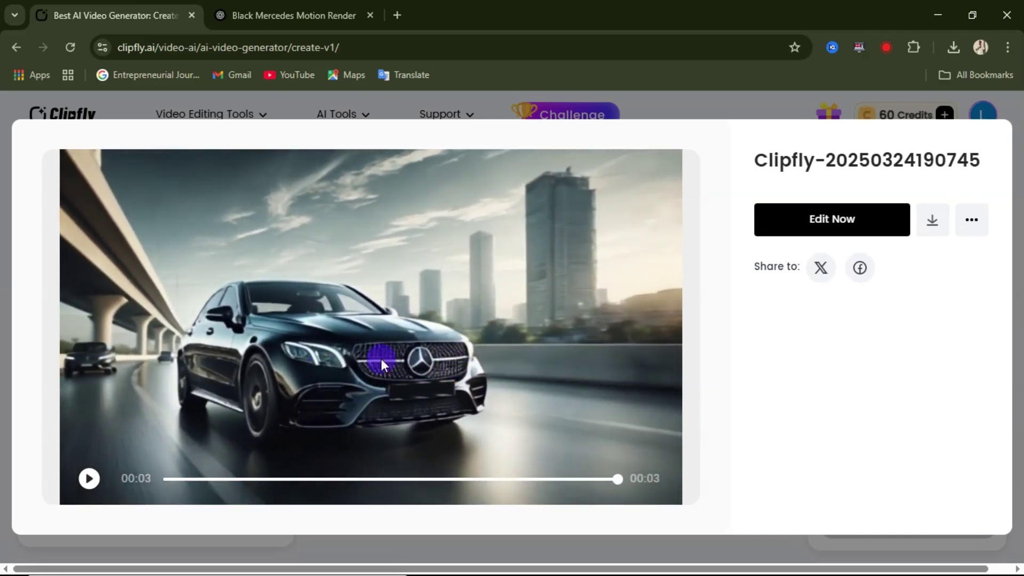
left_click(934, 223)
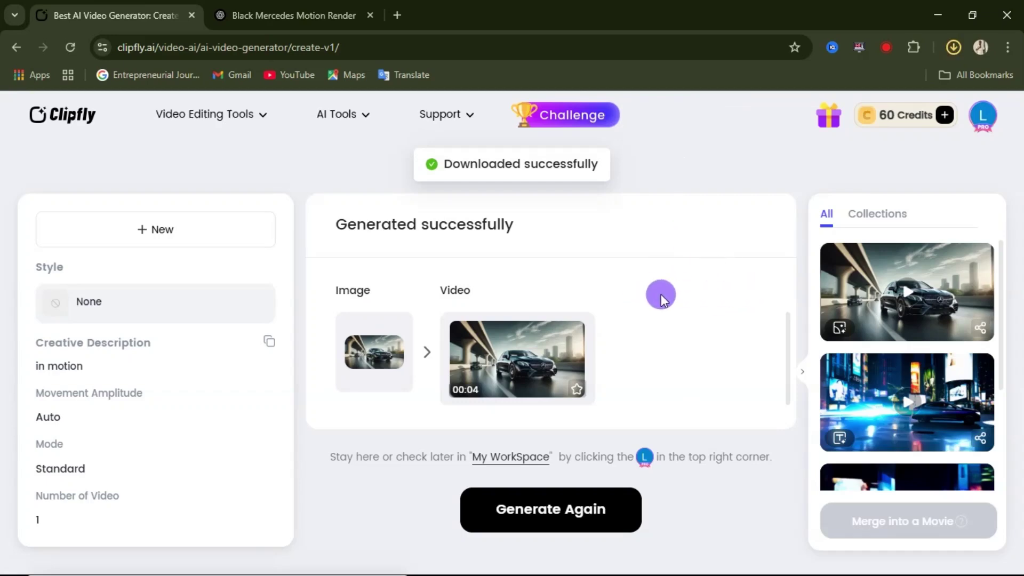
left_click(662, 298)
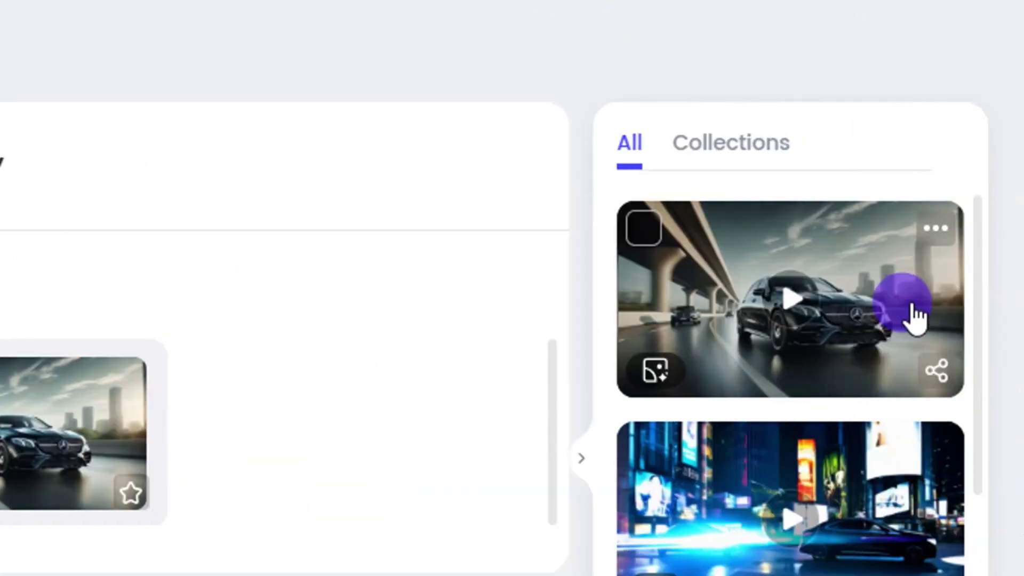
left_click(660, 241)
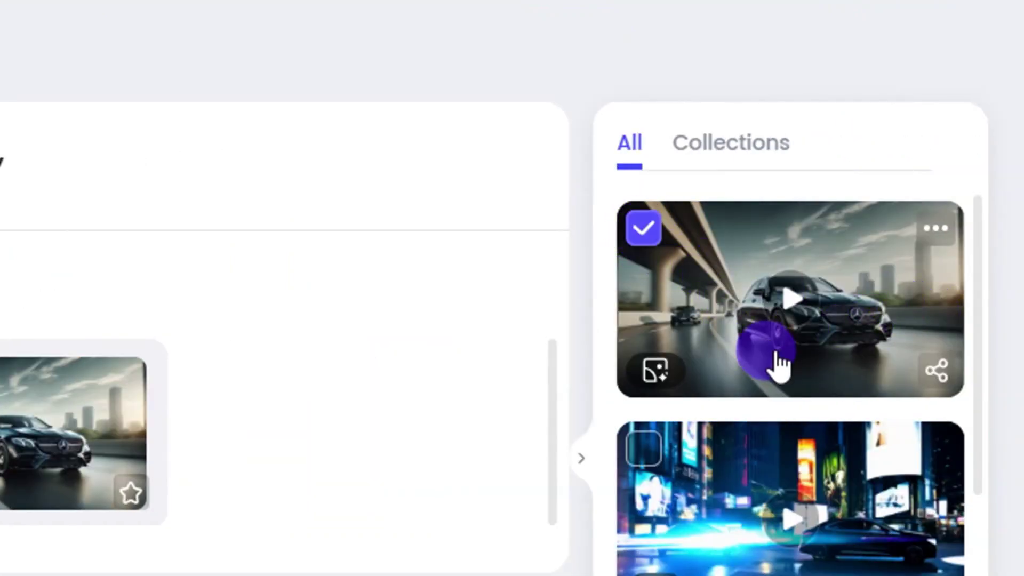
- Also tick the second car video and the palm-tree Mercedes, then merge all three into a movie
scroll(779, 368, "down", 4)
left_click(667, 429)
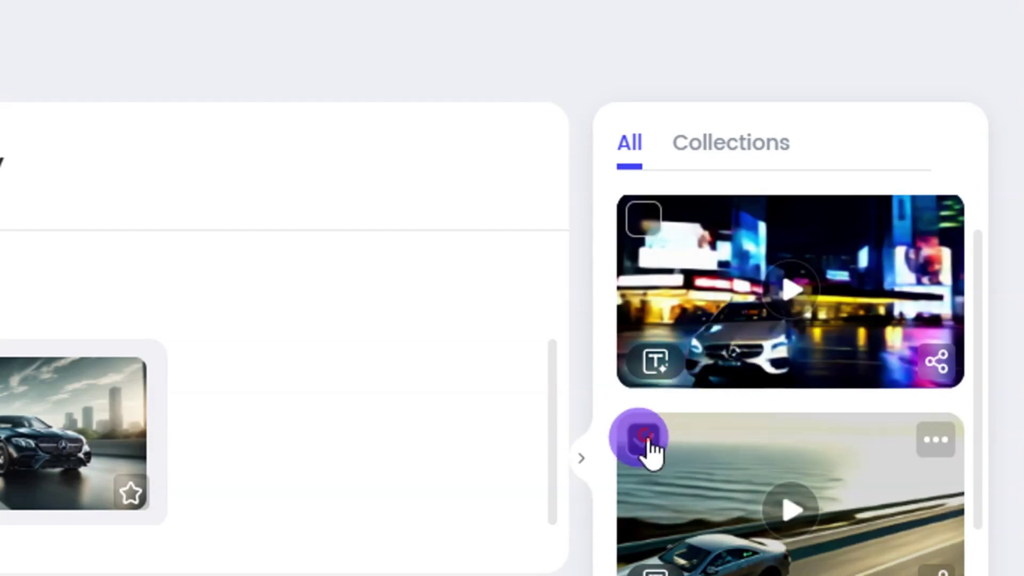
scroll(727, 414, "down", 5)
scroll(726, 397, "down", 4)
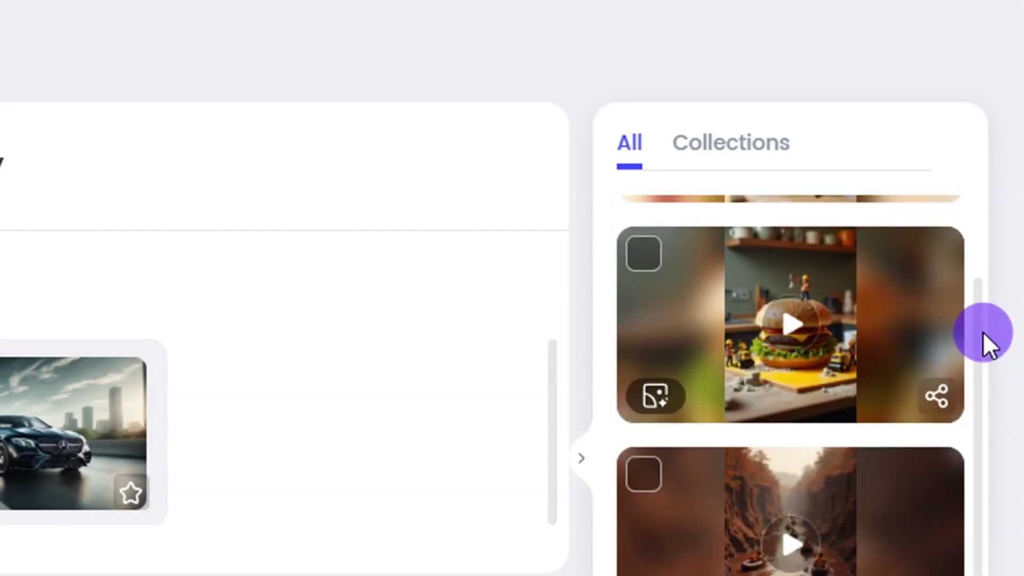
left_click_drag(975, 354, 977, 312)
scroll(823, 320, "down", 2)
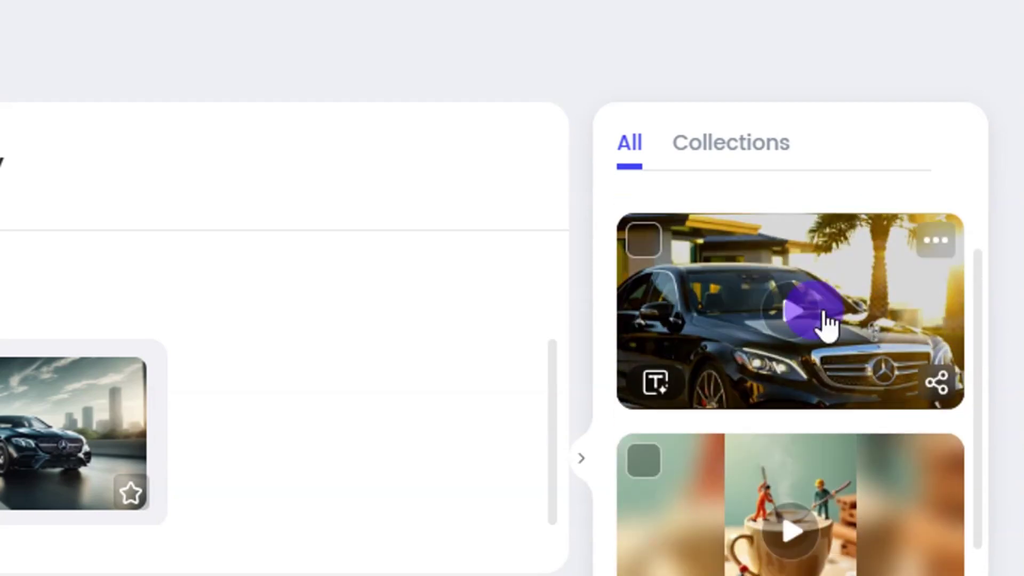
left_click(651, 251)
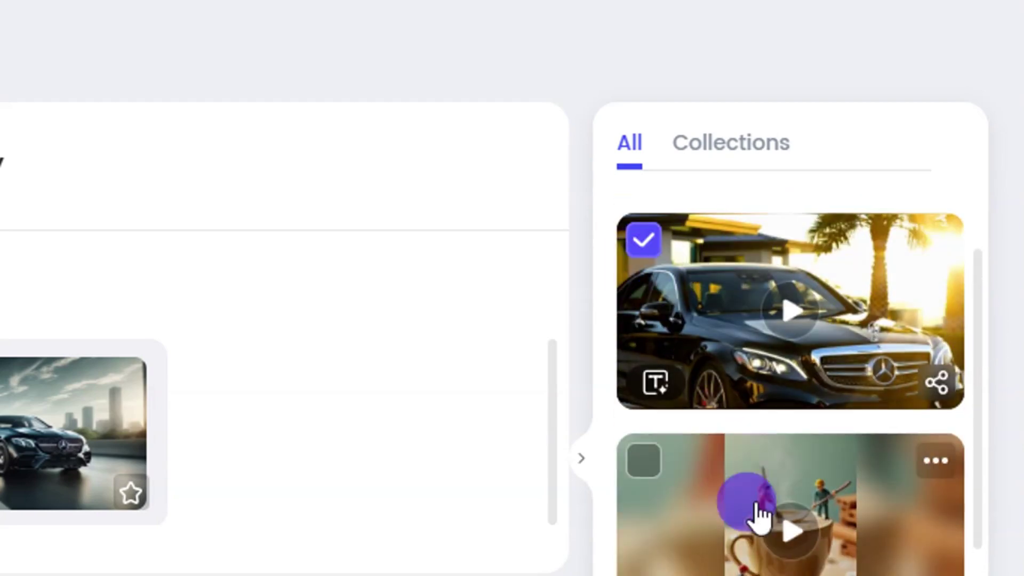
scroll(699, 475, "down", 4)
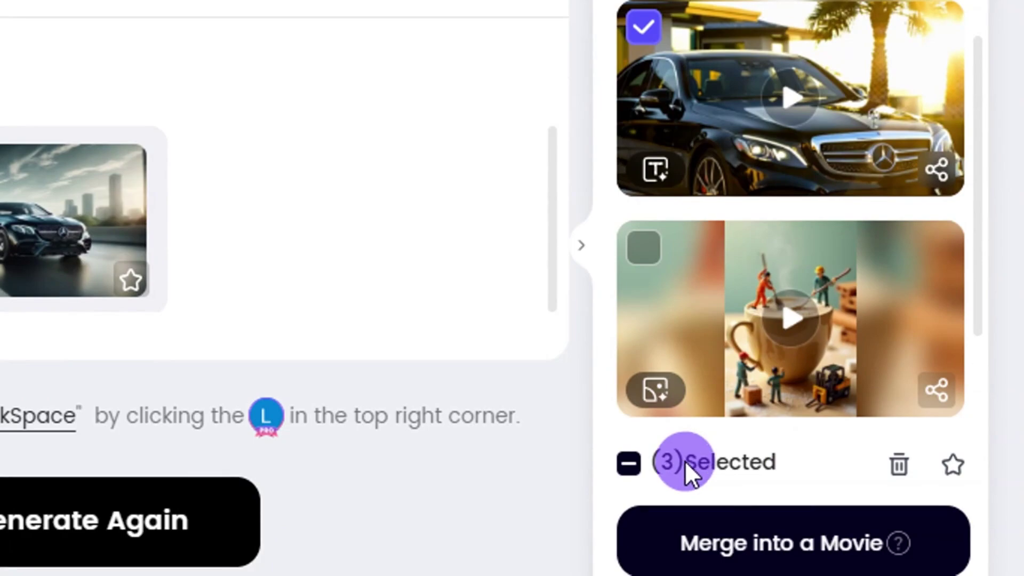
scroll(685, 461, "down", 1)
left_click(798, 488)
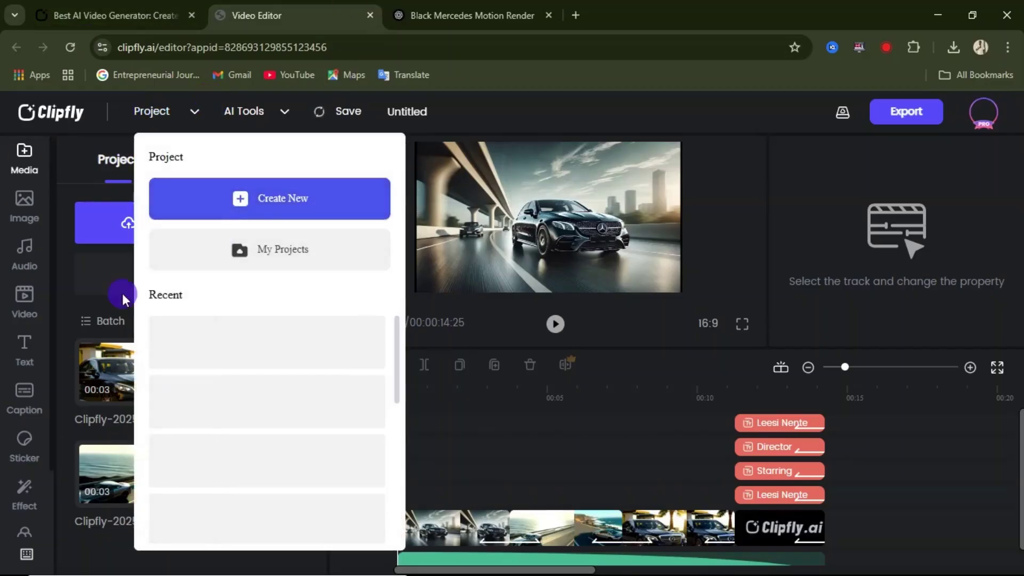
left_click(640, 424)
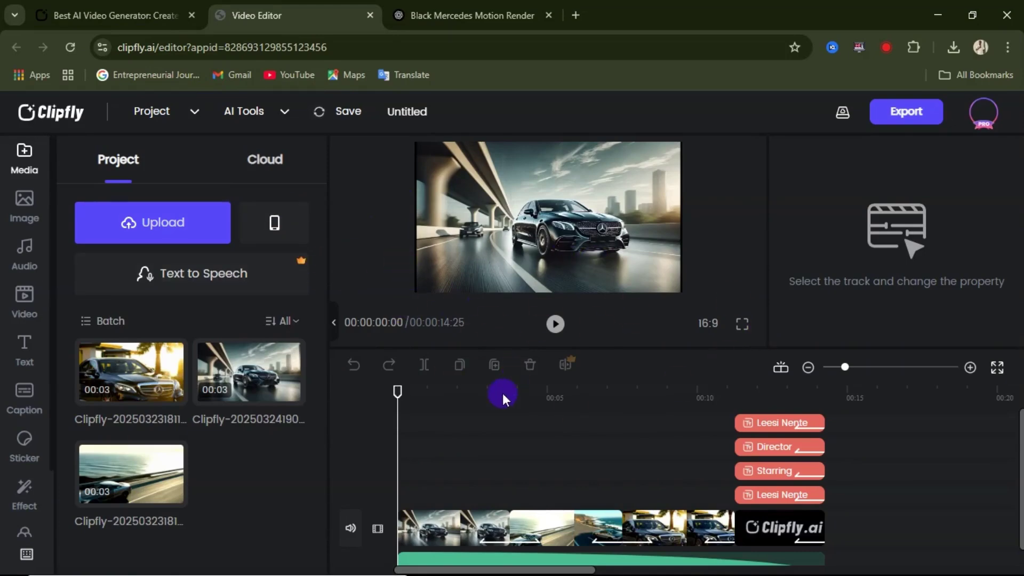
scroll(470, 421, "down", 1)
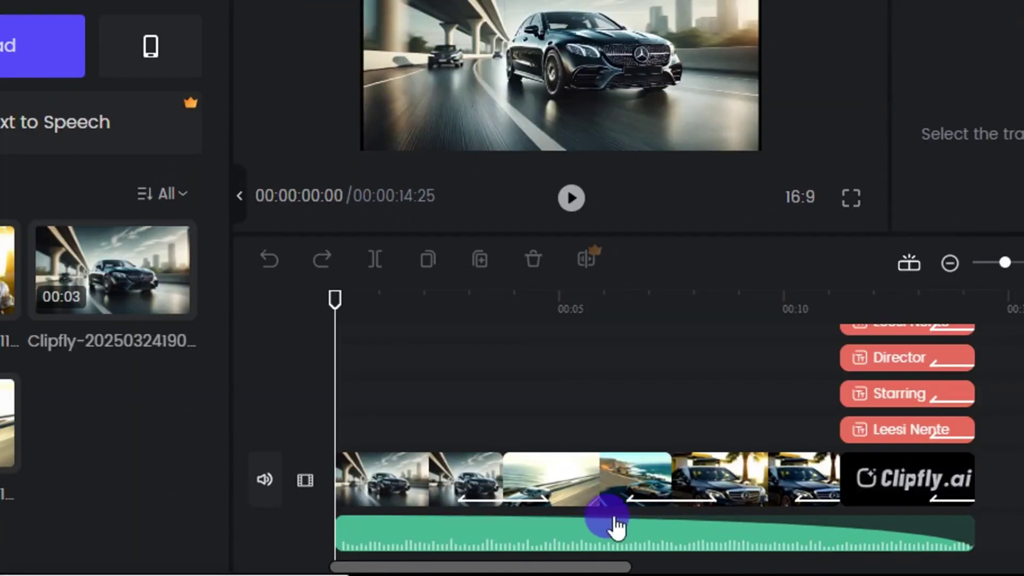
left_click(880, 301)
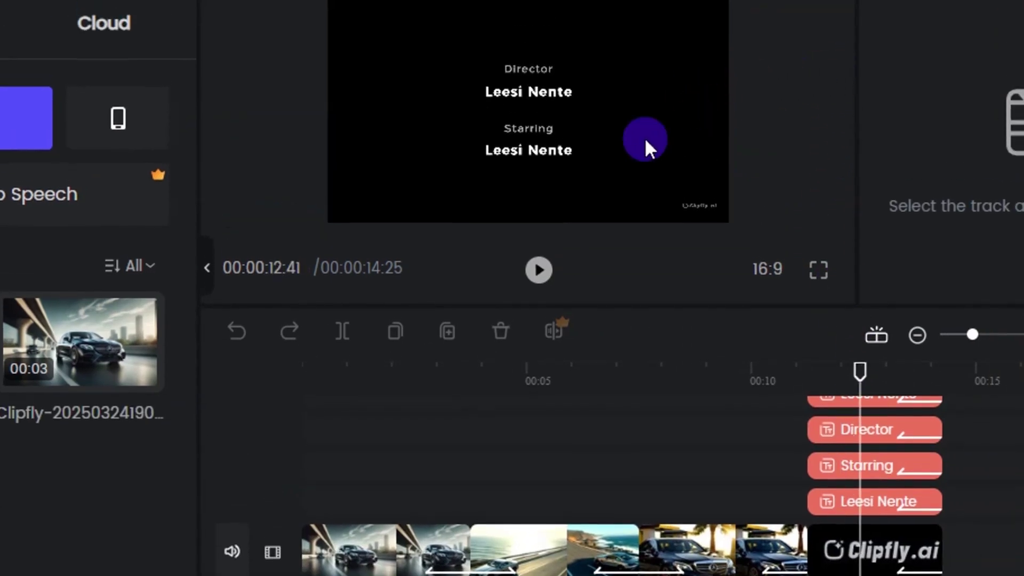
left_click_drag(857, 372, 381, 405)
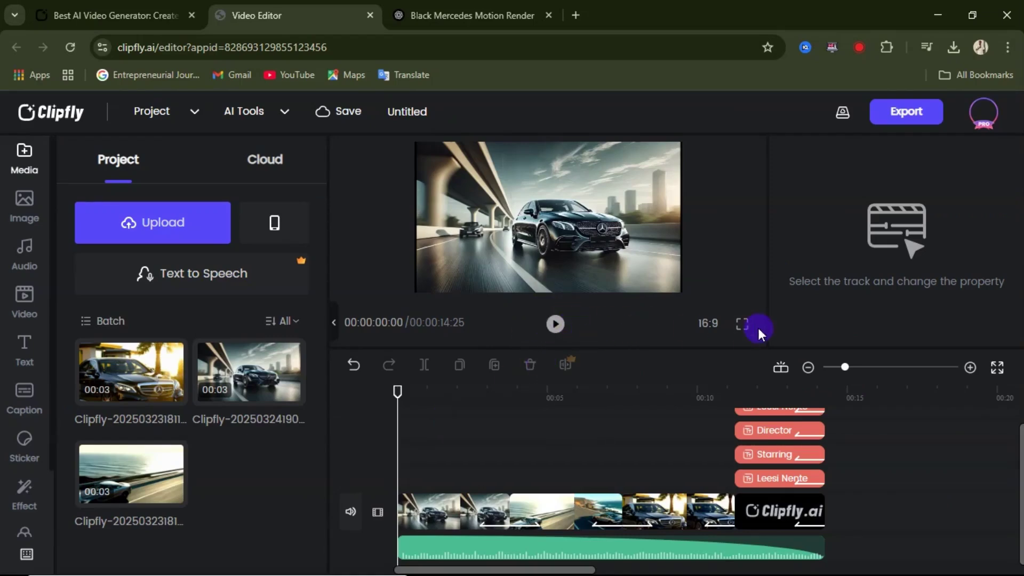
left_click(742, 323)
left_click(63, 548)
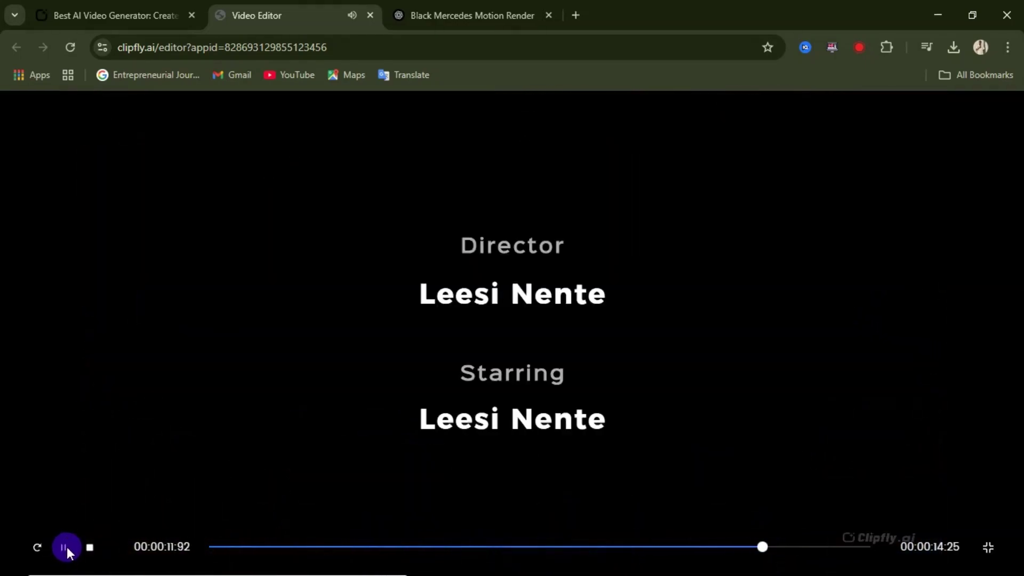
left_click(66, 547)
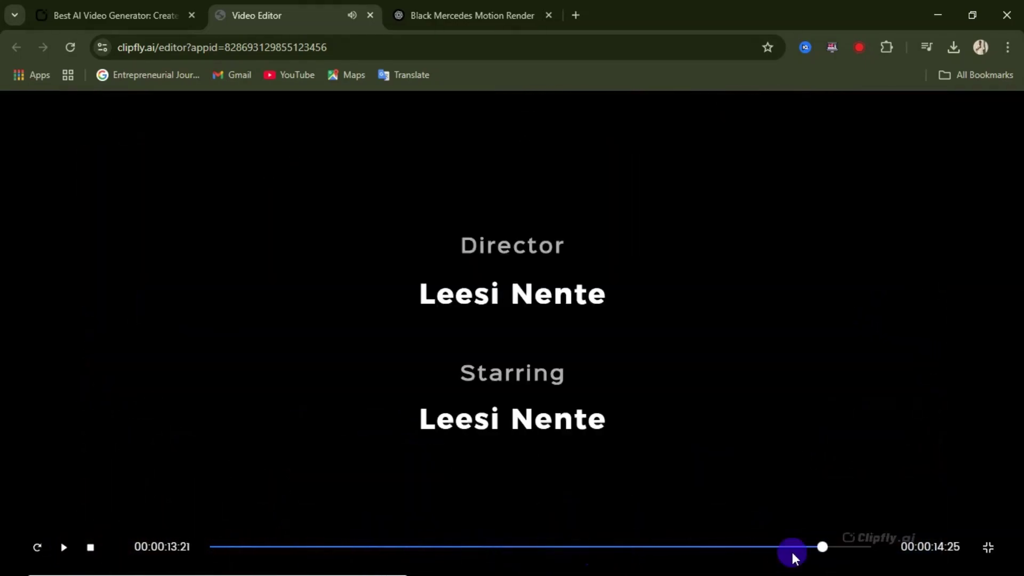
left_click(988, 549)
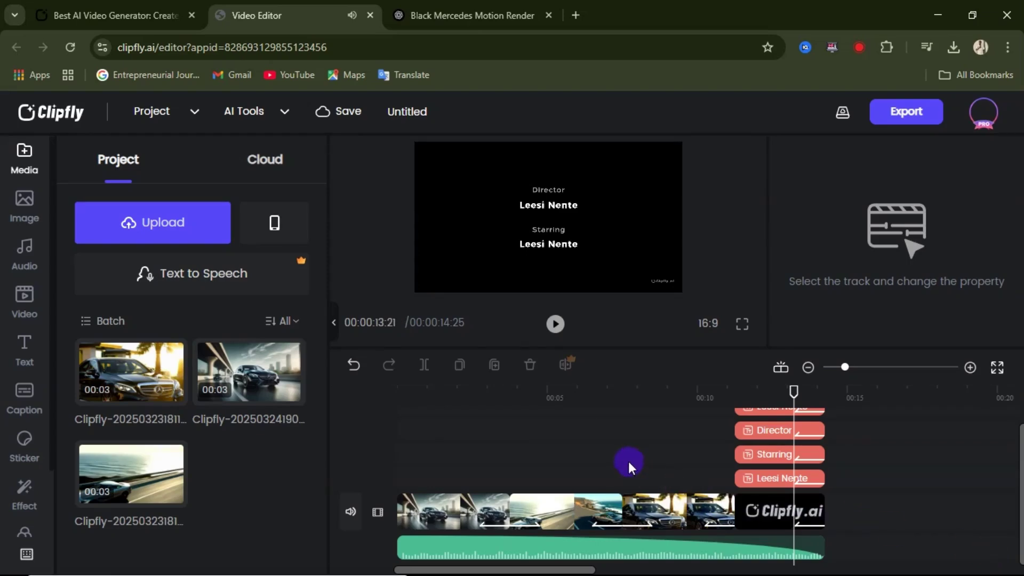
- Move the palm-tree Mercedes clip to the movie's start and set the playhead near 00:13
left_click_drag(462, 401, 389, 410)
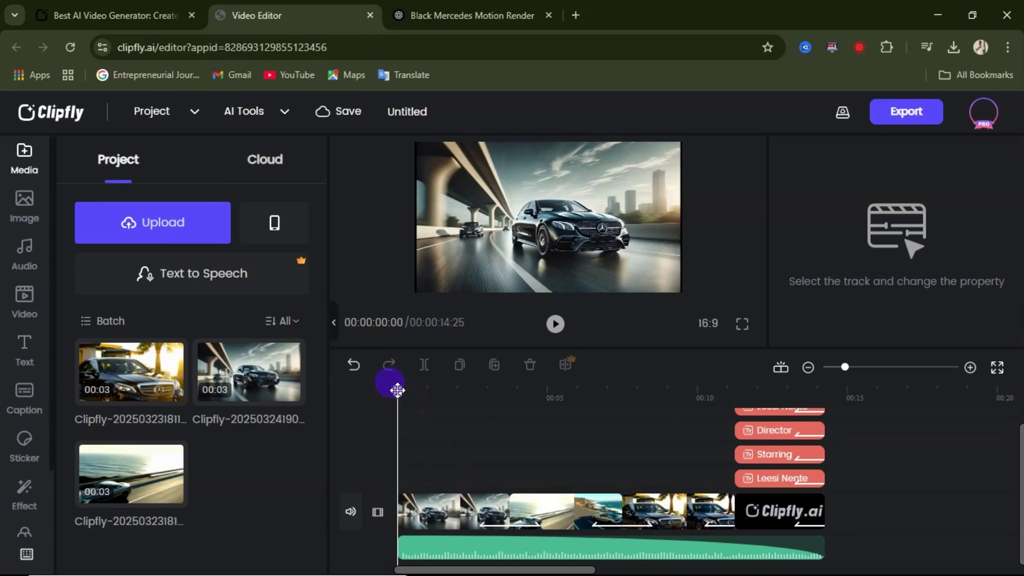
left_click_drag(397, 390, 446, 409)
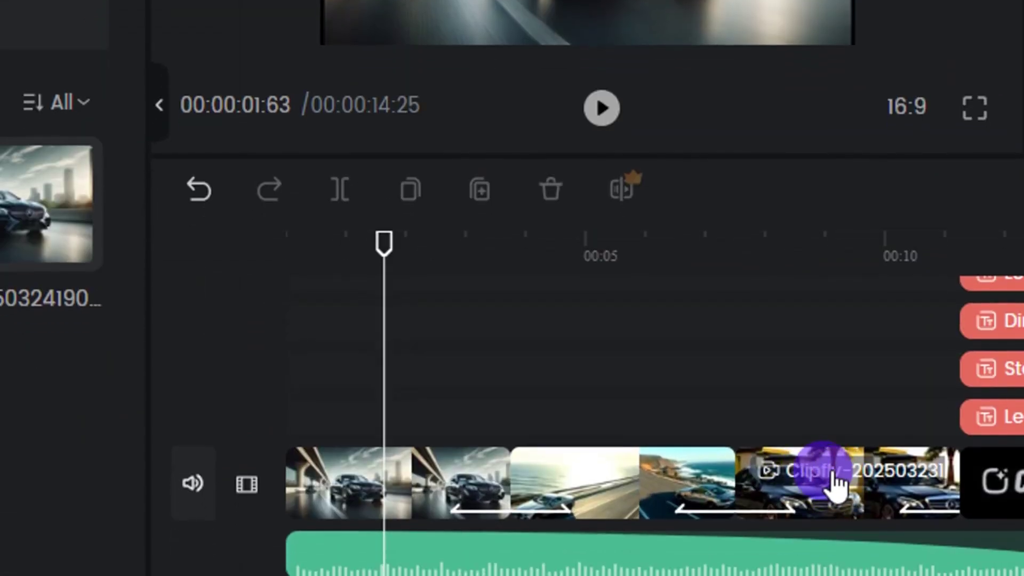
left_click_drag(837, 483, 357, 474)
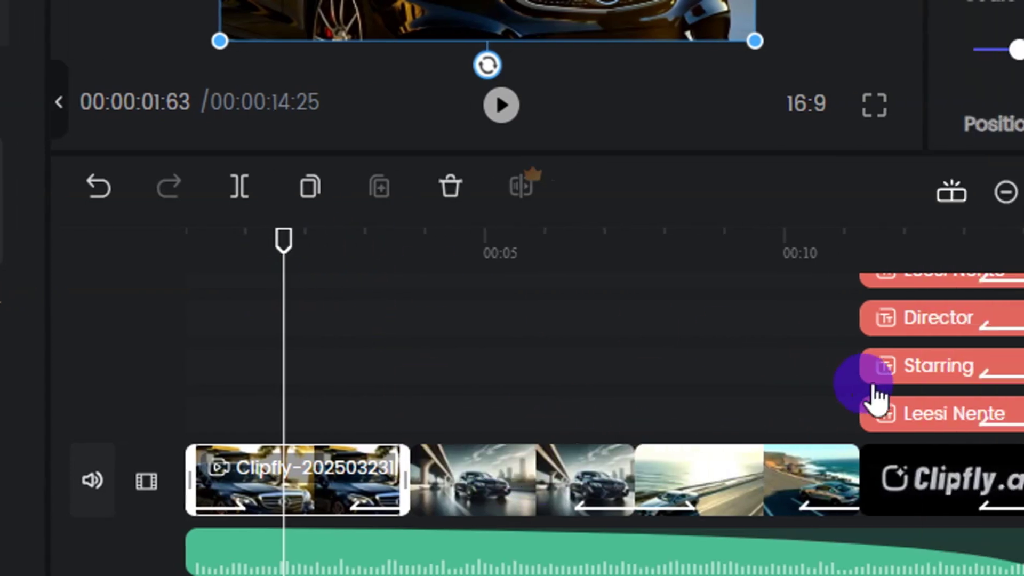
left_click_drag(159, 236, 843, 307)
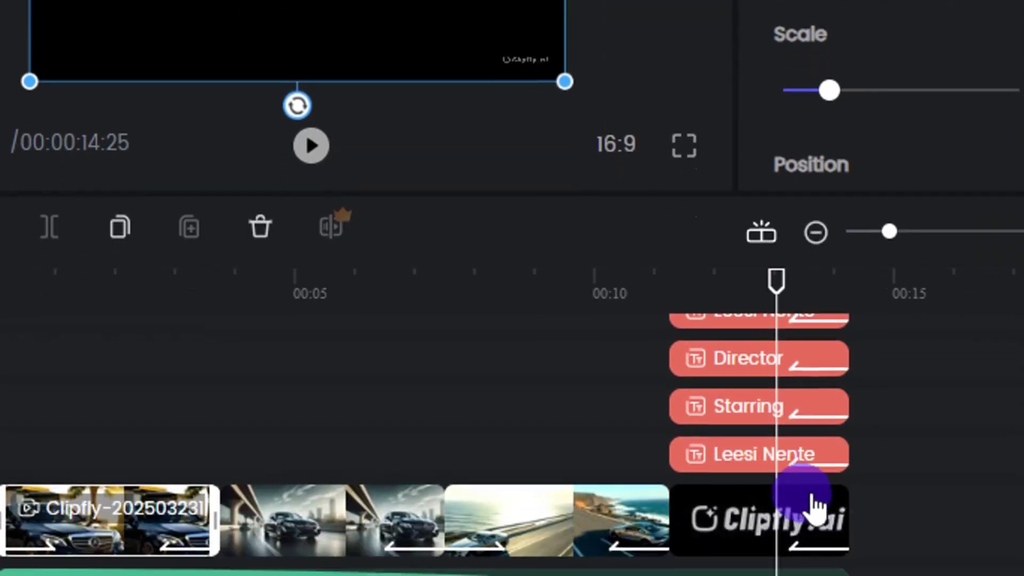
- Delete the Director, Starring and both name credit text clips from the timeline
scroll(811, 501, "up", 2)
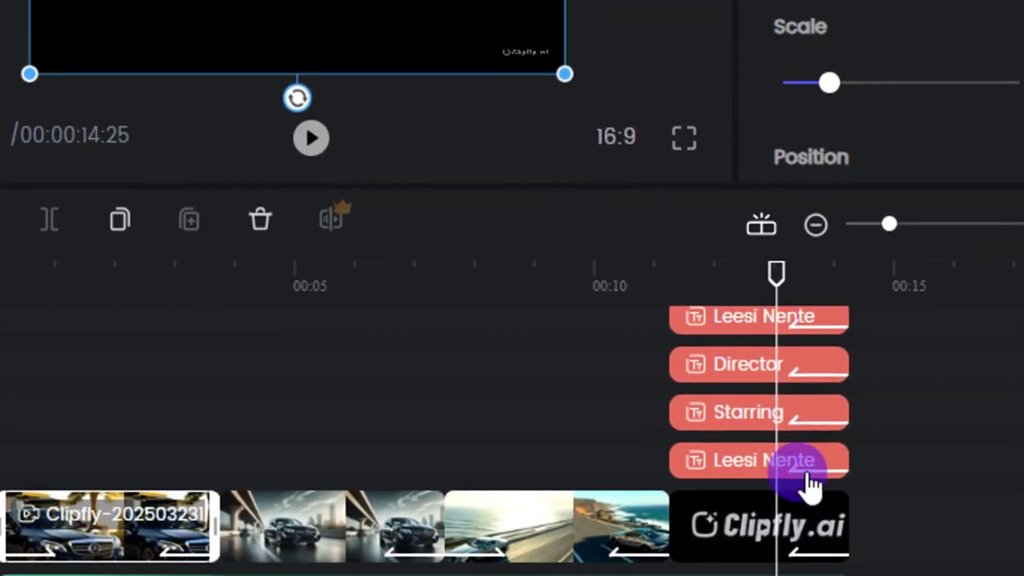
left_click(750, 344)
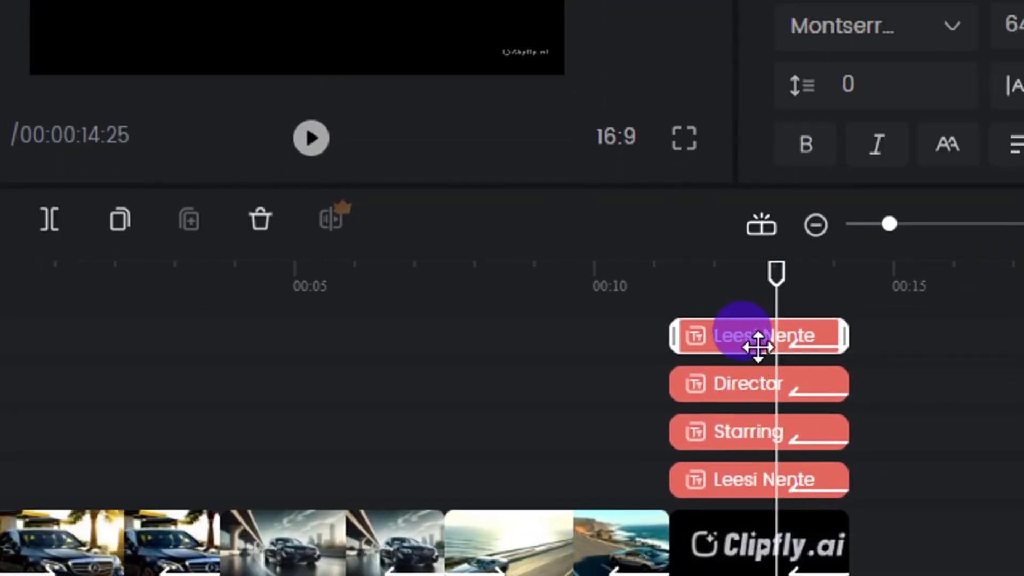
key("Delete")
left_click(753, 338)
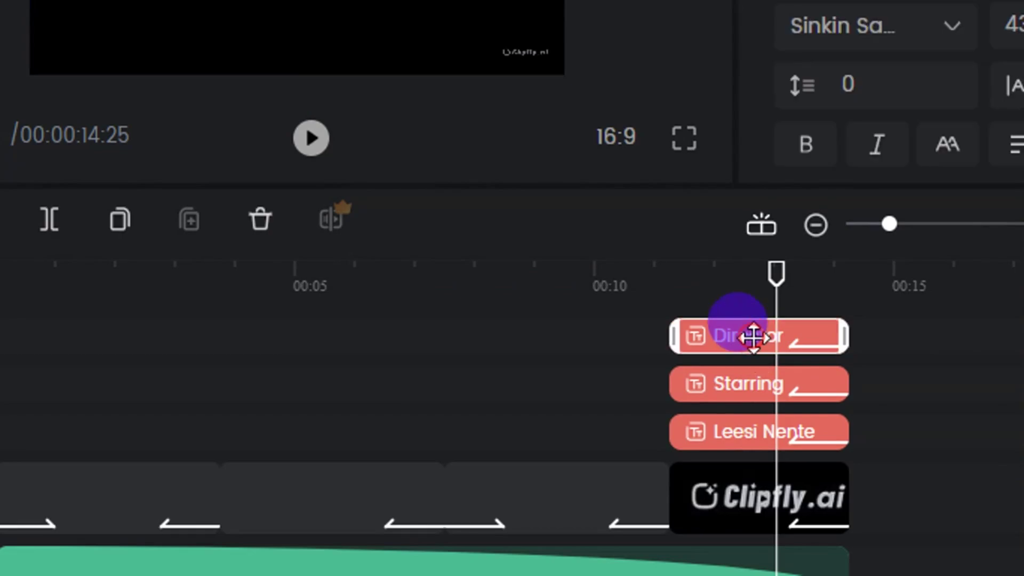
key("Delete")
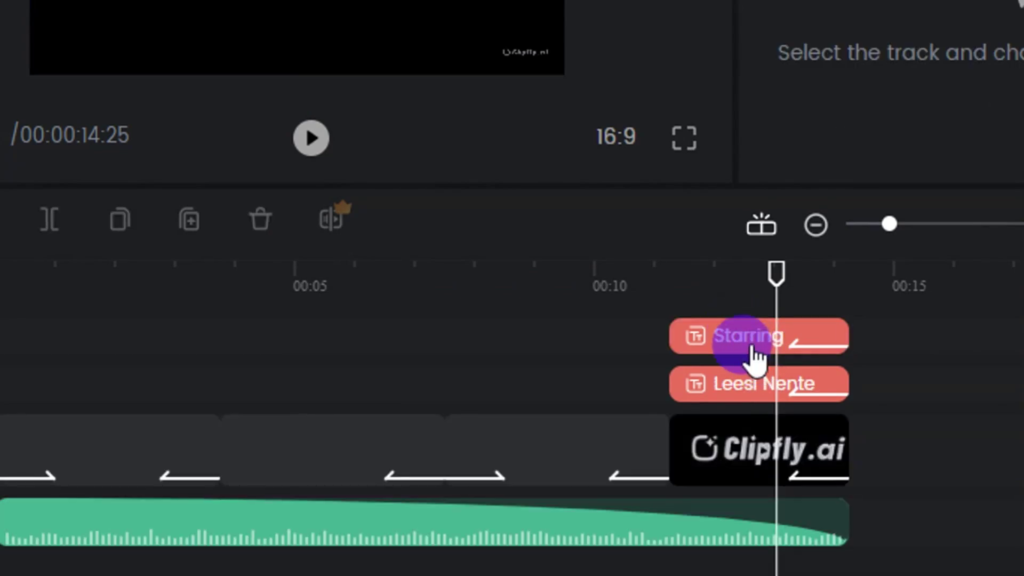
left_click(751, 341)
key("Delete")
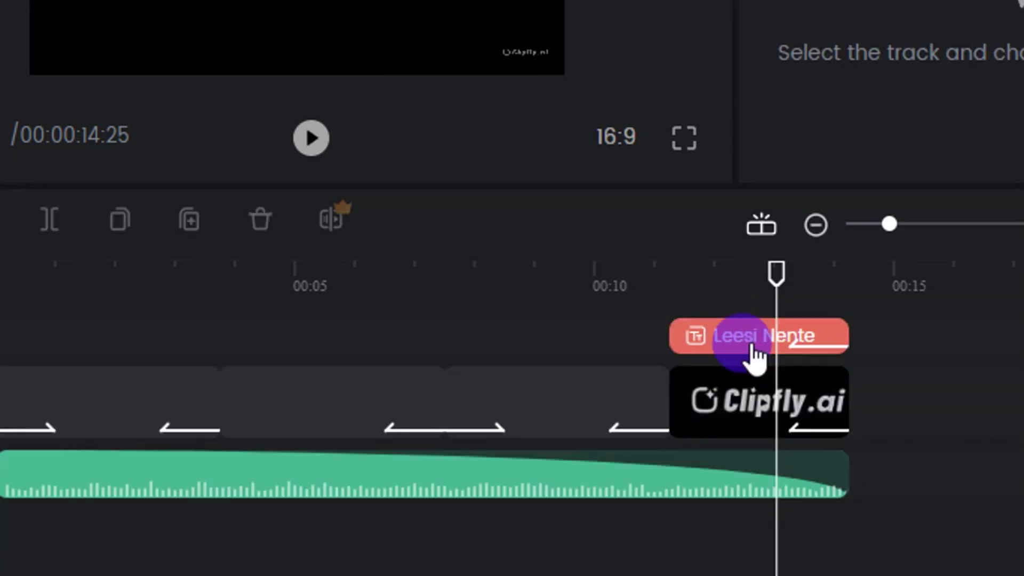
left_click(753, 342)
key("Delete")
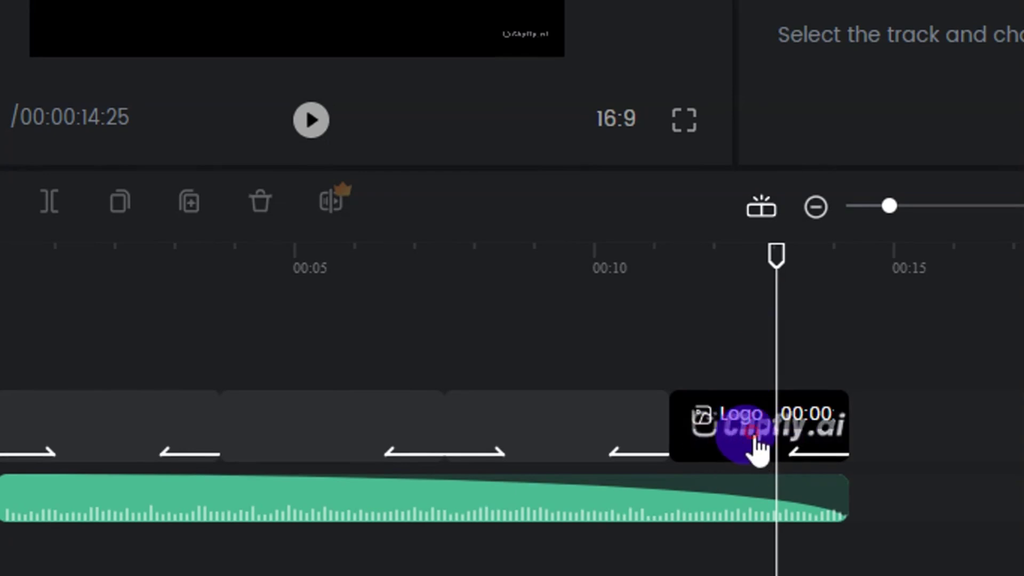
- Delete the Clipfly logo clip and play back the edited movie
left_click(762, 443)
key("Delete")
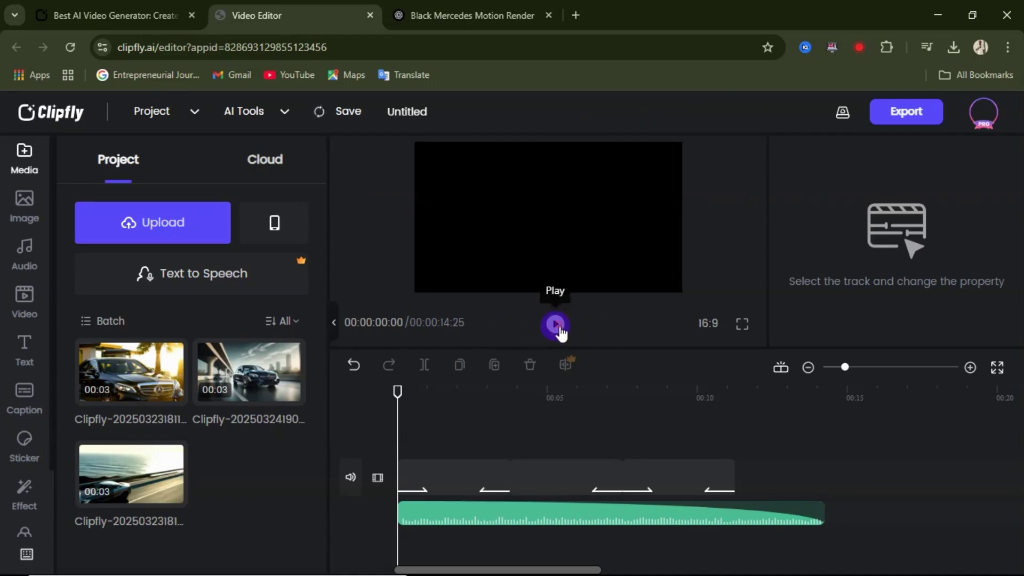
left_click(555, 324)
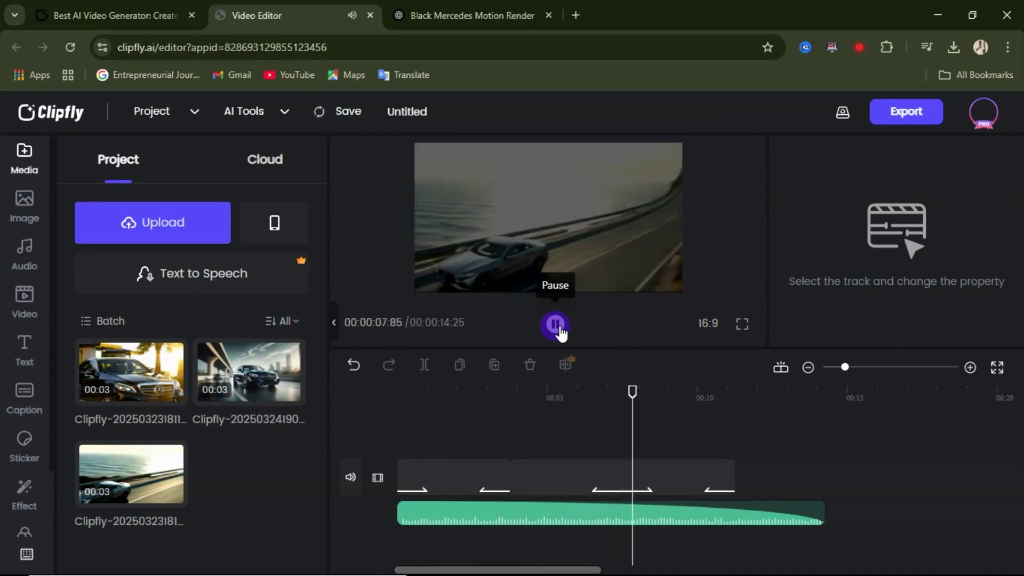
- Trim the Gentle joyful piano track to end at 00:11, fade it out over 4.29 seconds, and rewind to 00:00
left_click(555, 324)
left_click(787, 507)
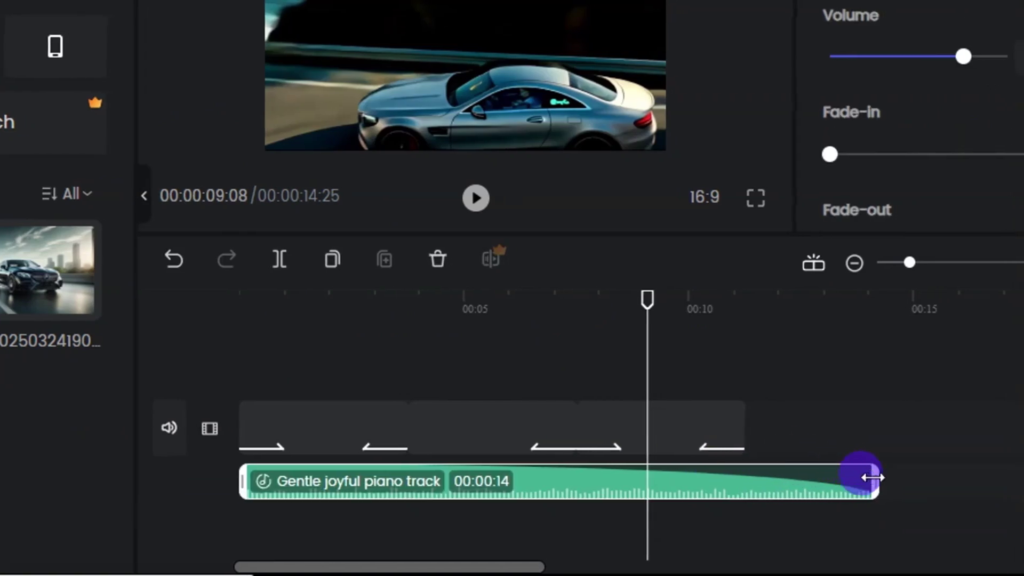
left_click_drag(861, 482, 734, 483)
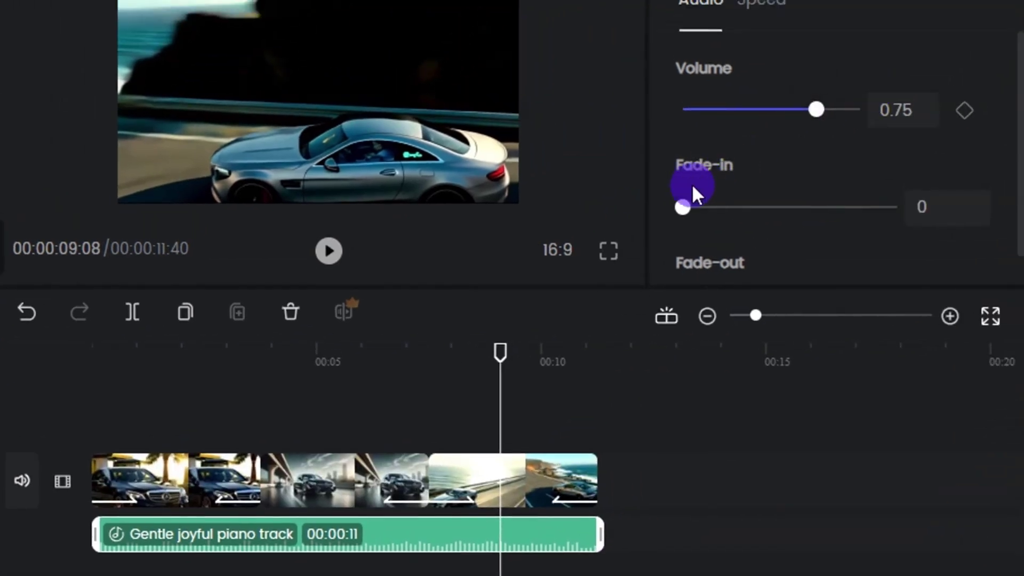
scroll(747, 208, "down", 2)
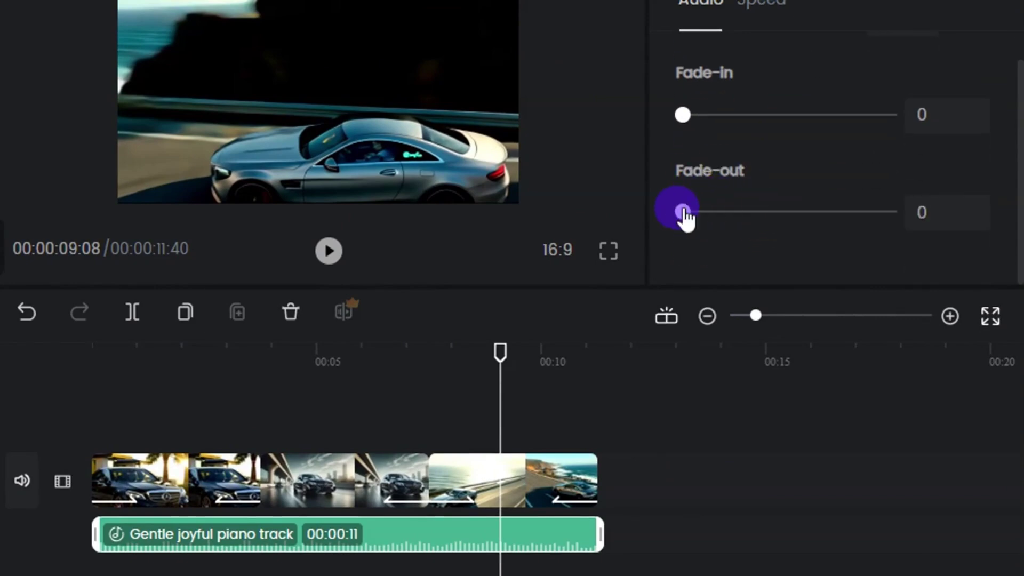
left_click_drag(683, 213, 777, 213)
left_click_drag(500, 355, 93, 384)
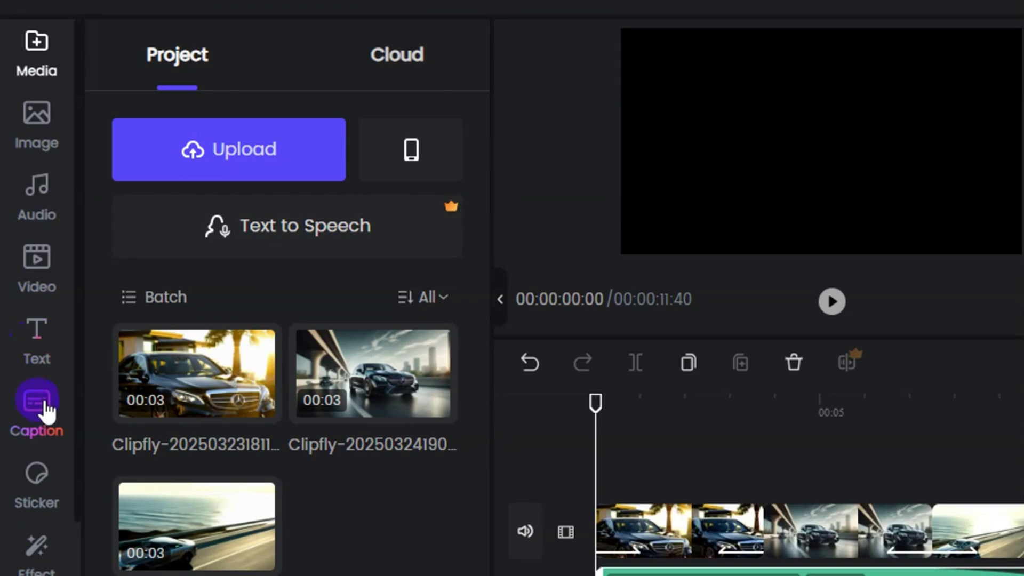
- Bring up the Caption panel with auto-caption and caption-file upload options, then reveal the AI Tools list
scroll(49, 501, "down", 3)
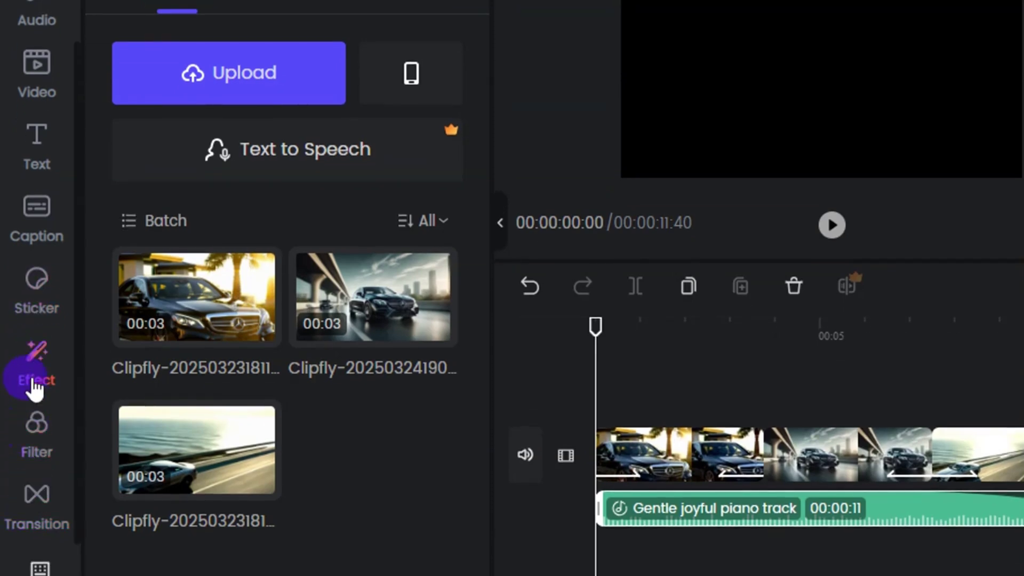
scroll(48, 278, "up", 2)
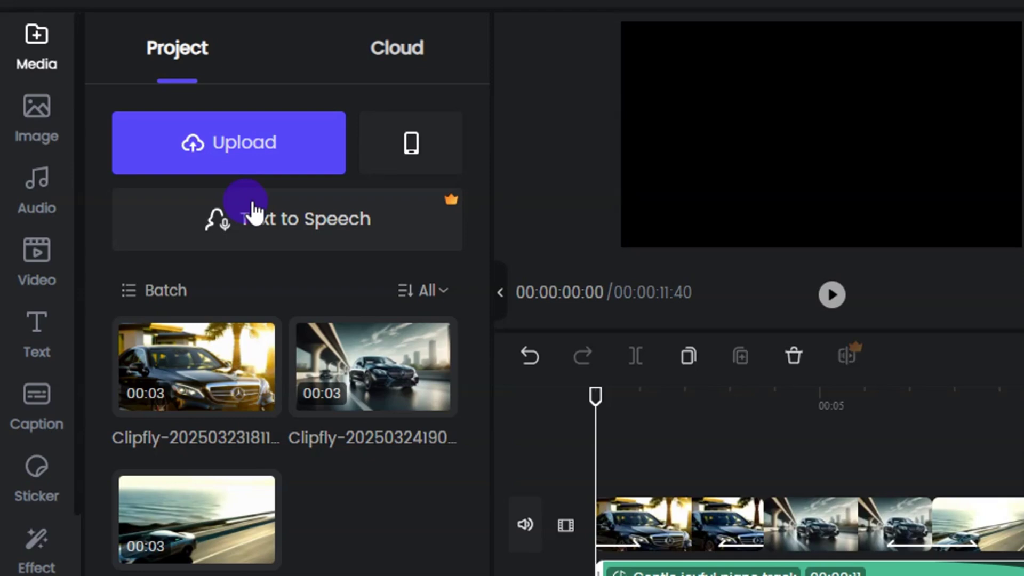
left_click(40, 400)
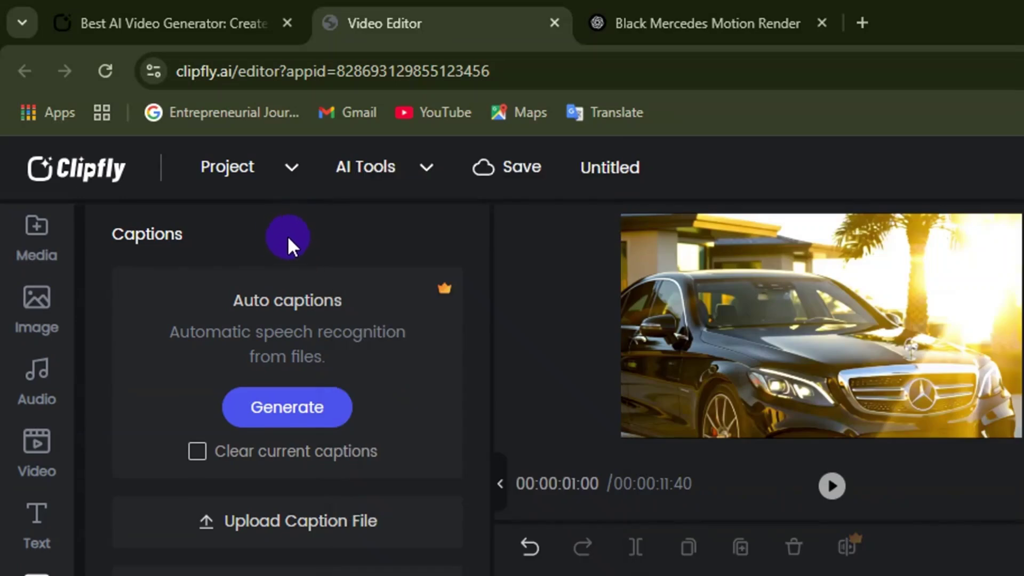
left_click(361, 169)
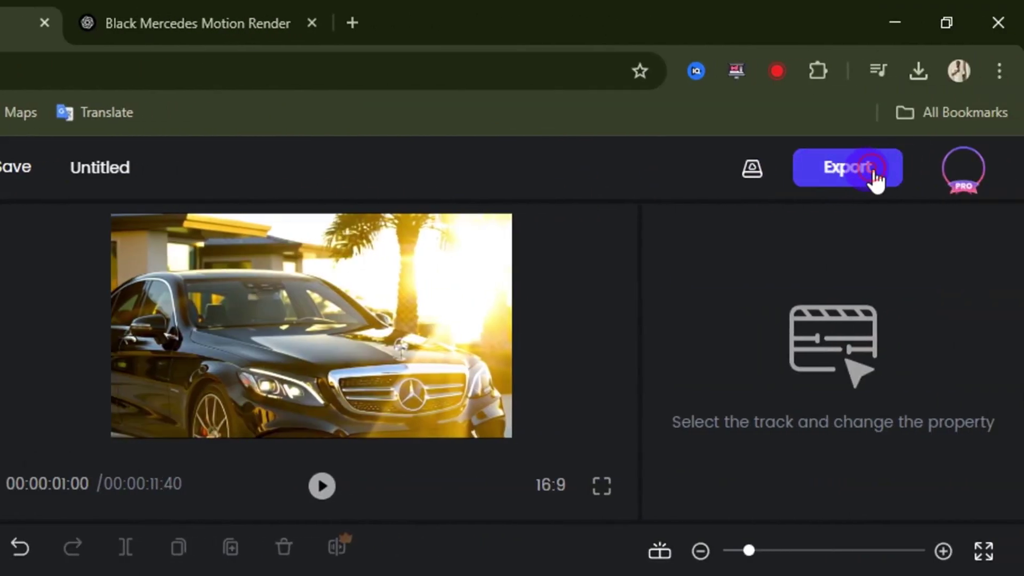
- Show the export settings (720p, 30fps, MP4) and select the default name 'Untitled' for replacement
left_click(873, 172)
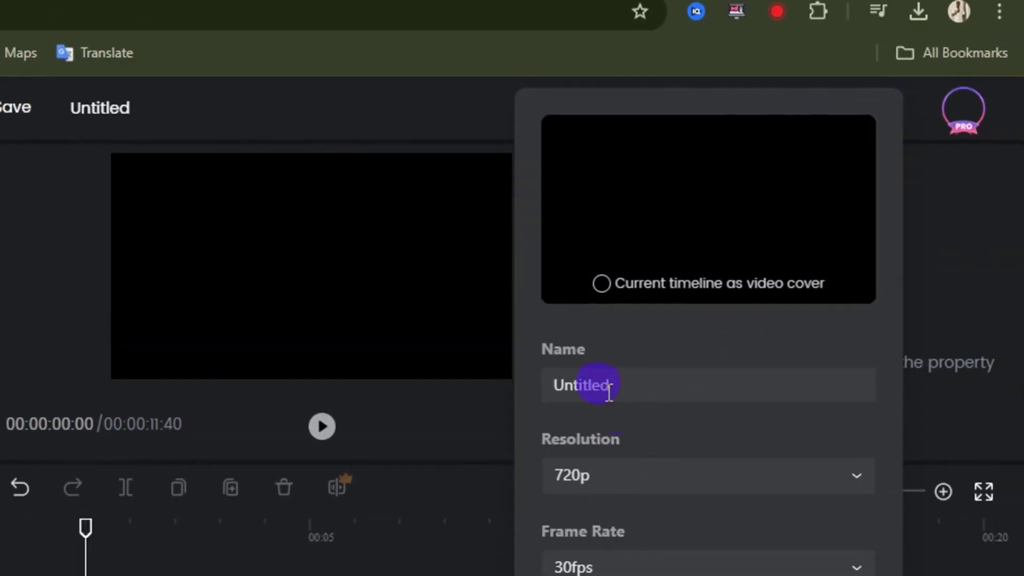
left_click_drag(608, 445, 539, 444)
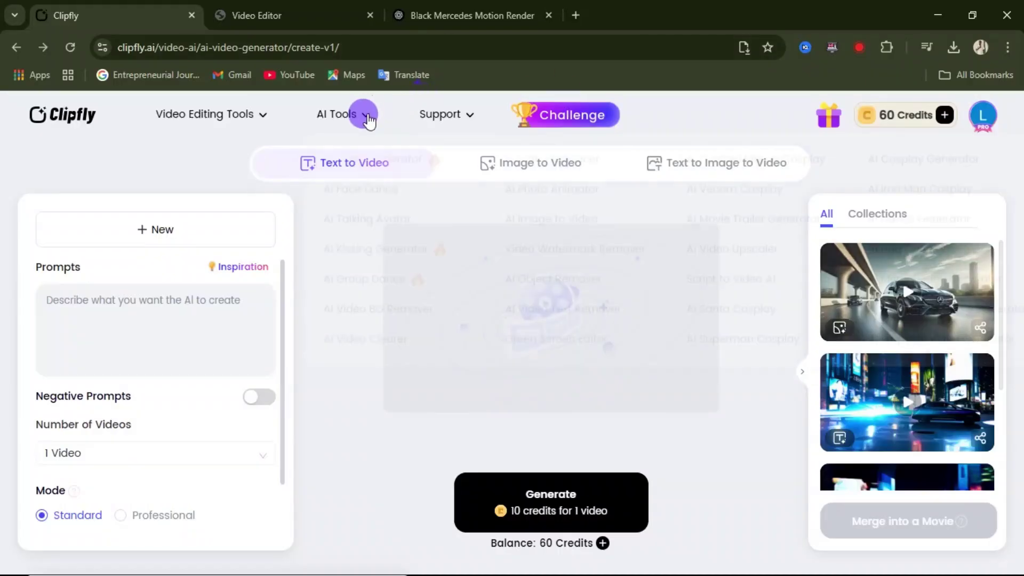
- Launch AI Talking Avatar from the AI Tools menu and choose Get Started
mouse_move(347, 137)
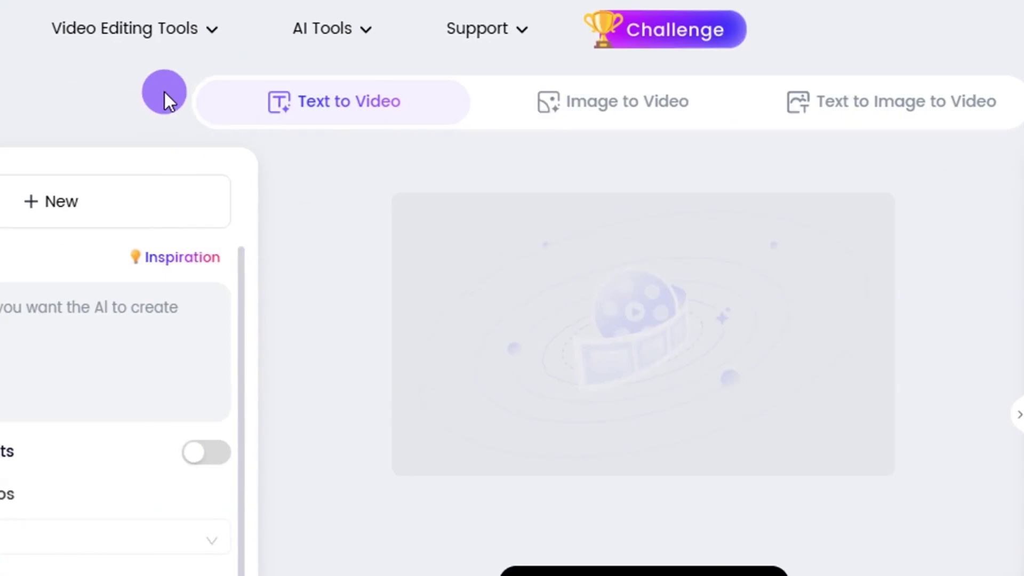
mouse_move(330, 114)
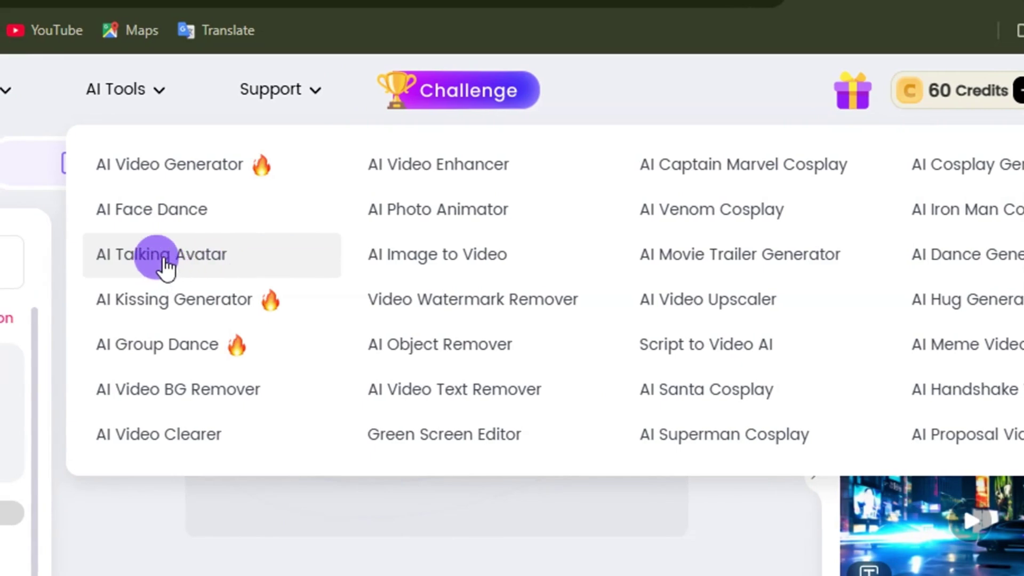
left_click(166, 262)
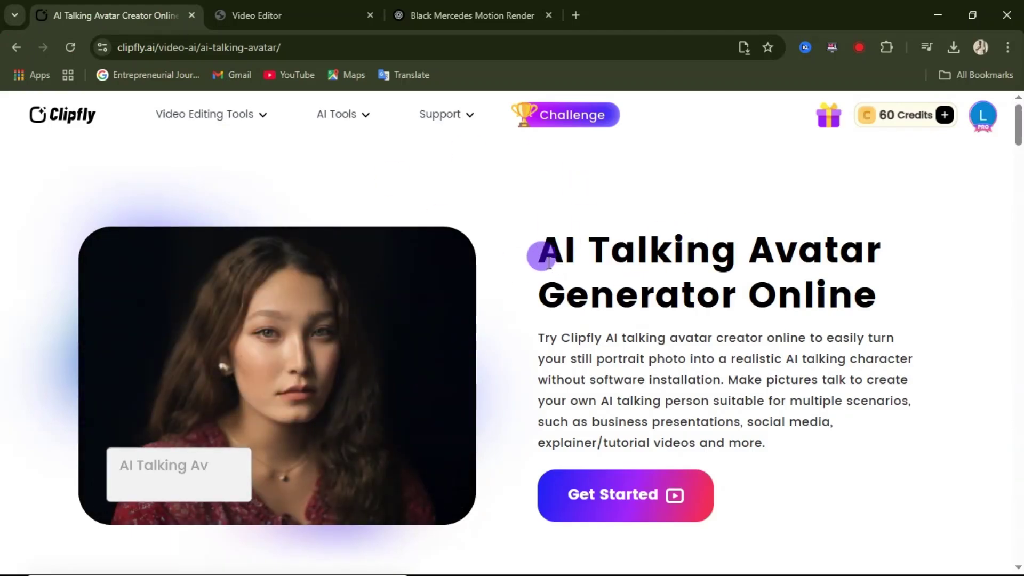
left_click(611, 499)
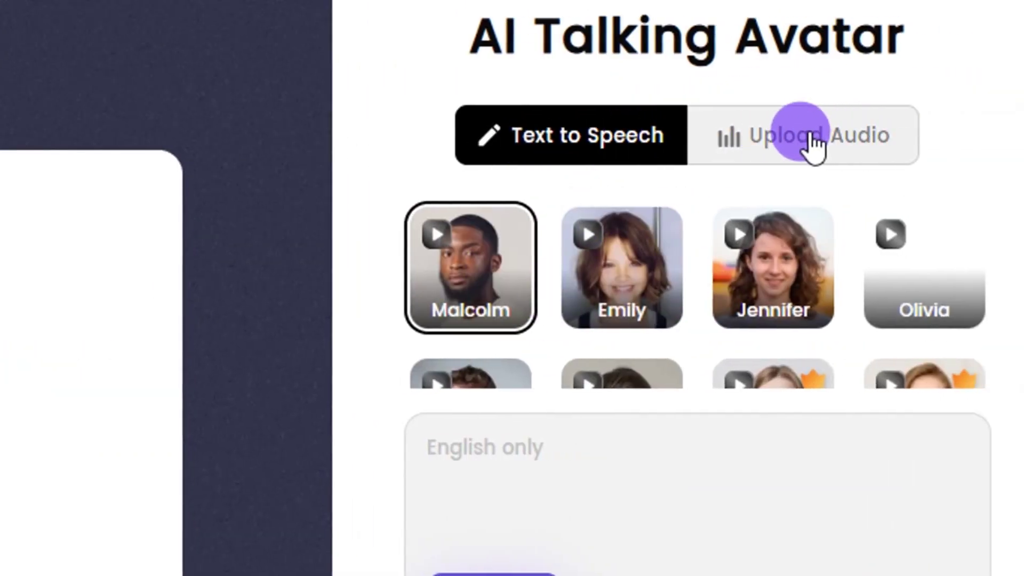
scroll(758, 248, "down", 5)
scroll(735, 240, "up", 5)
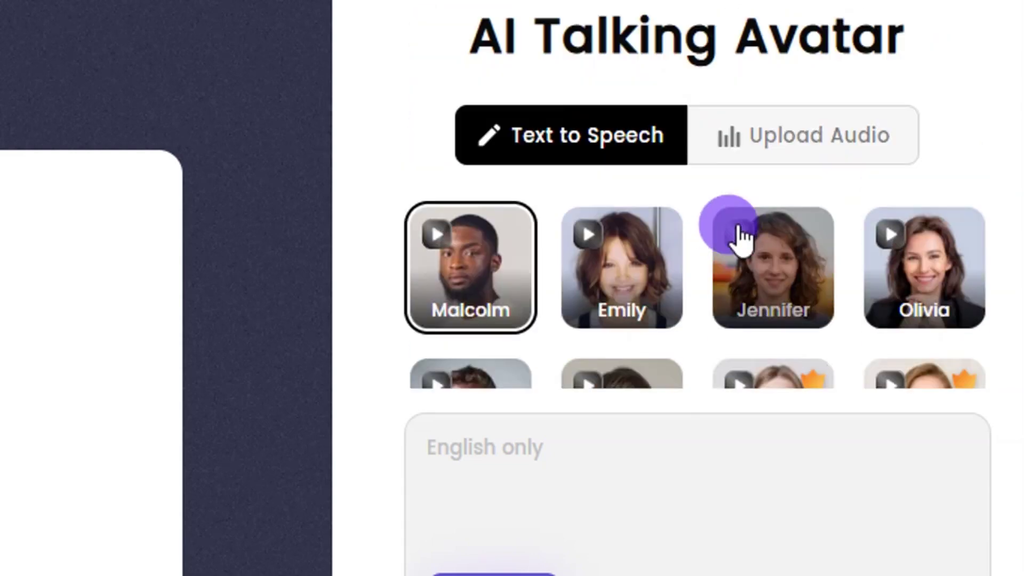
scroll(776, 165, "down", 5)
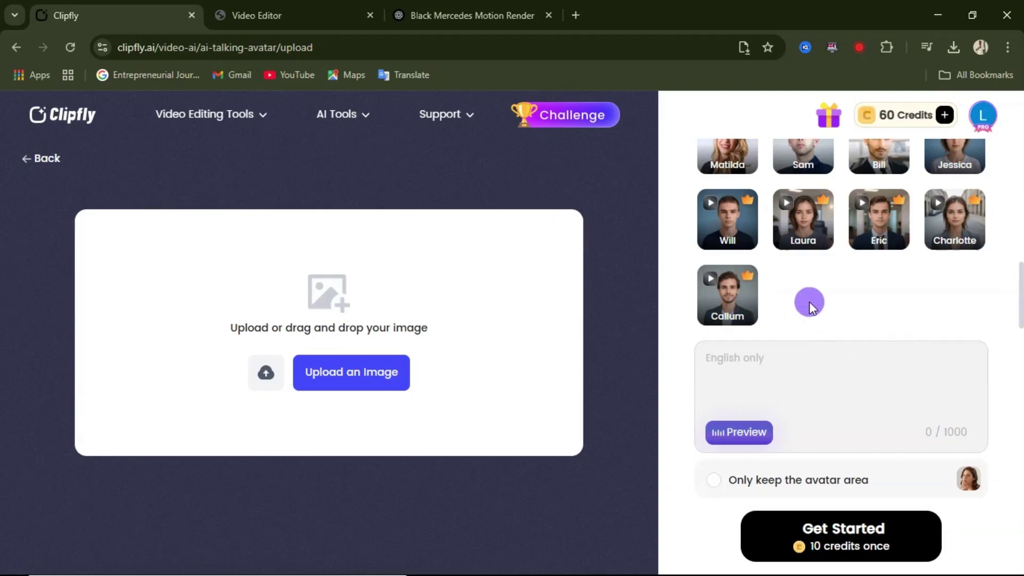
scroll(809, 301, "up", 3)
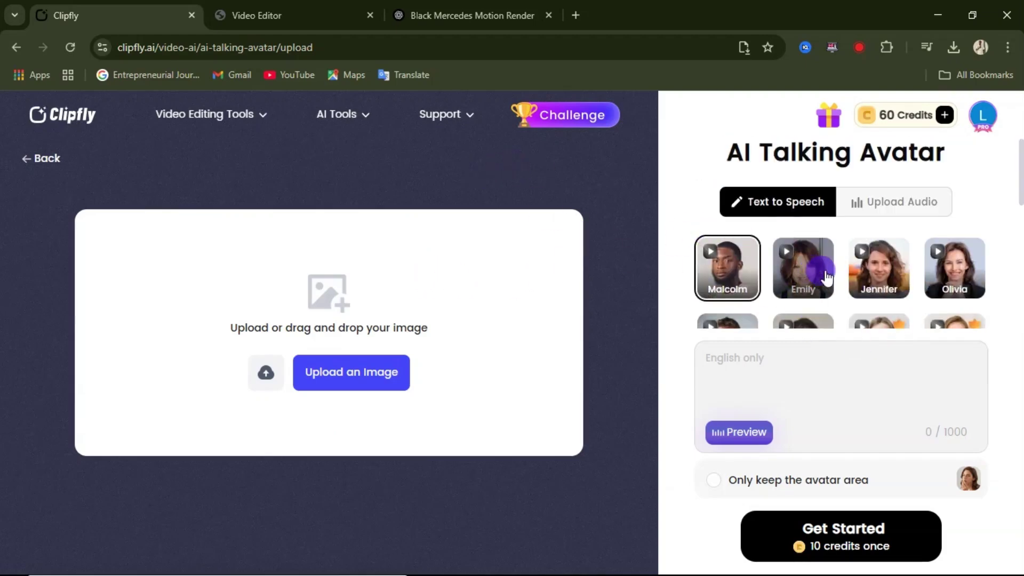
scroll(805, 266, "down", 5)
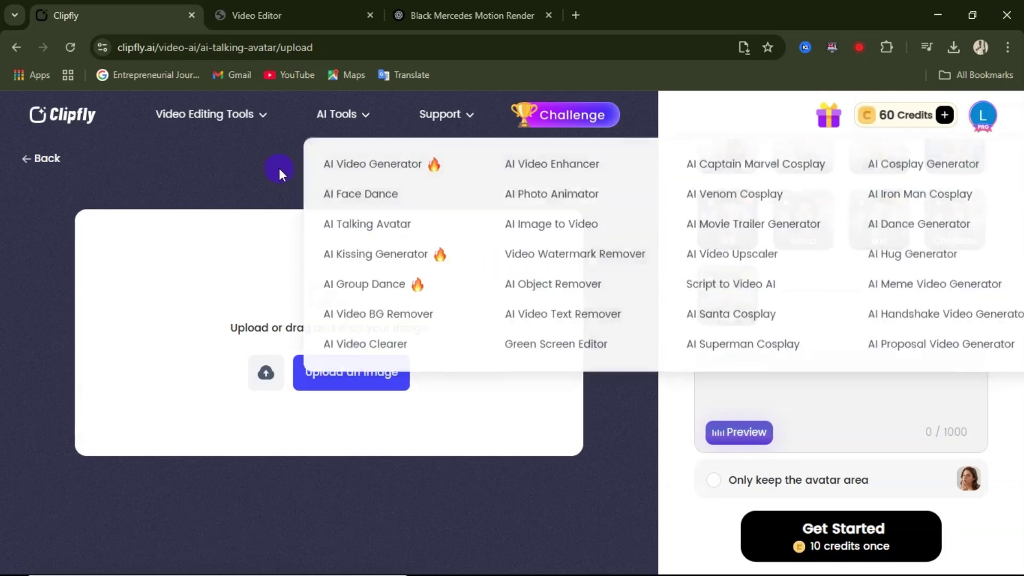
mouse_move(343, 111)
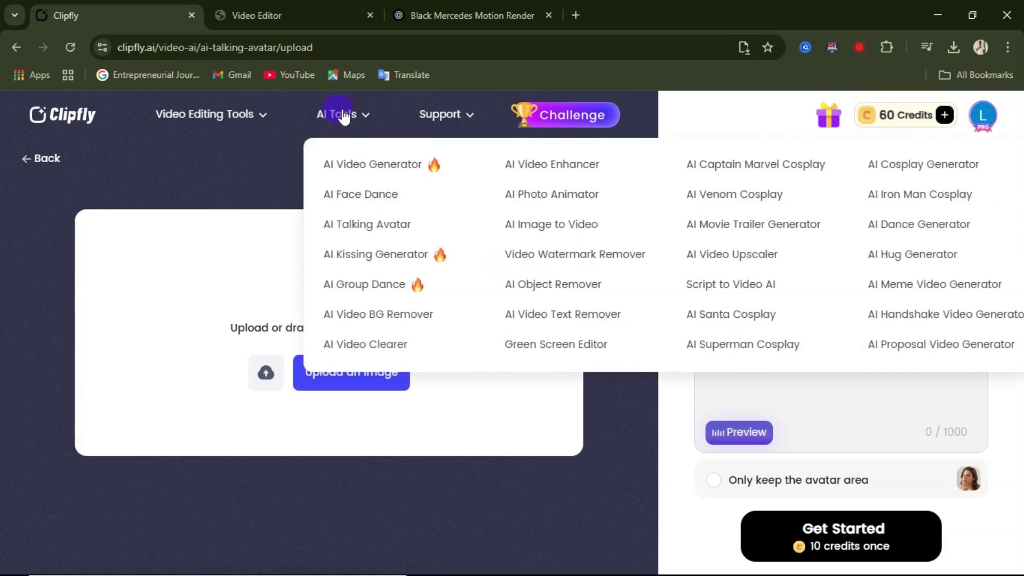